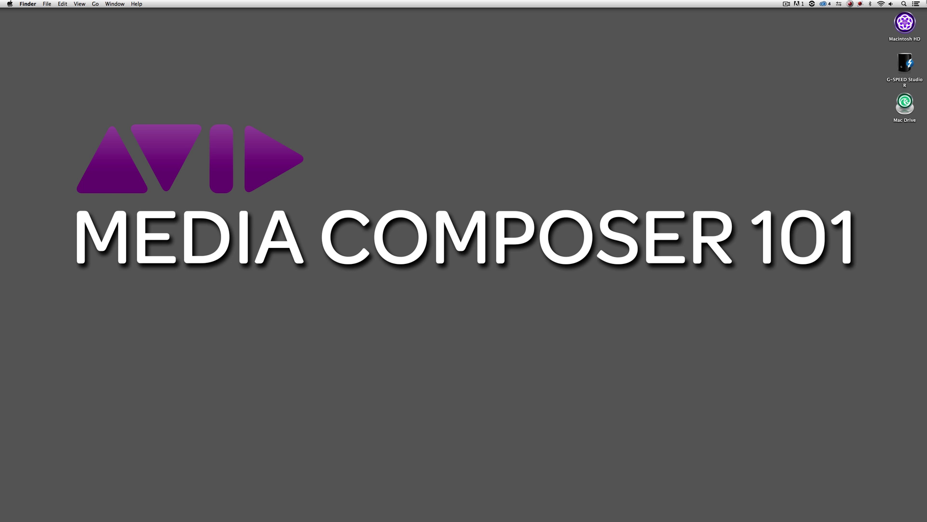
Step: Switch to Avid Media Composer, open the Motocross bin and show its clips in Frame view
{"action": "key", "text": "super+Tab"}
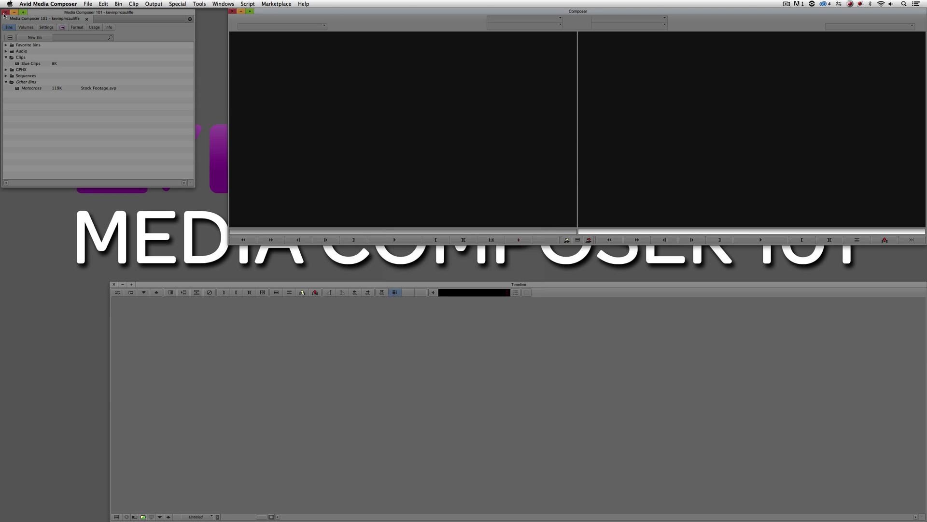
{"action": "double_click", "coordinate": [17, 88]}
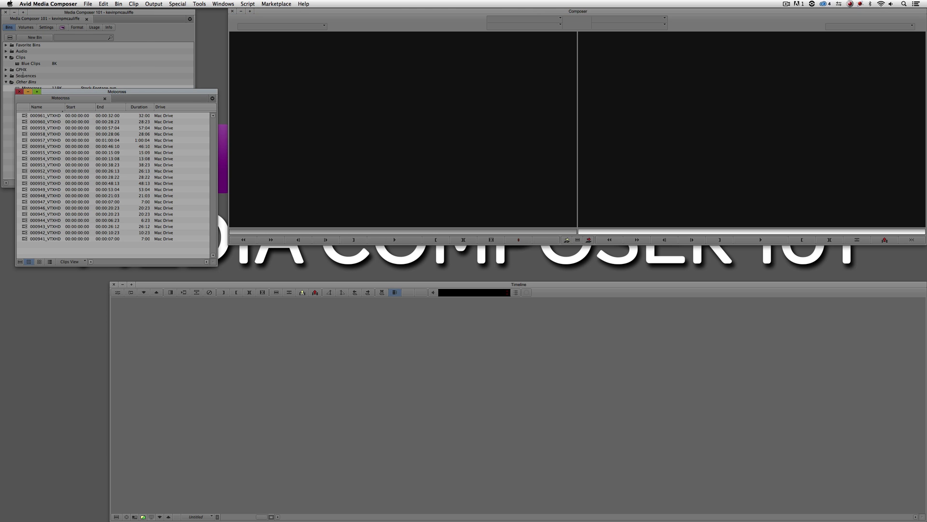
{"action": "left_click", "coordinate": [43, 262]}
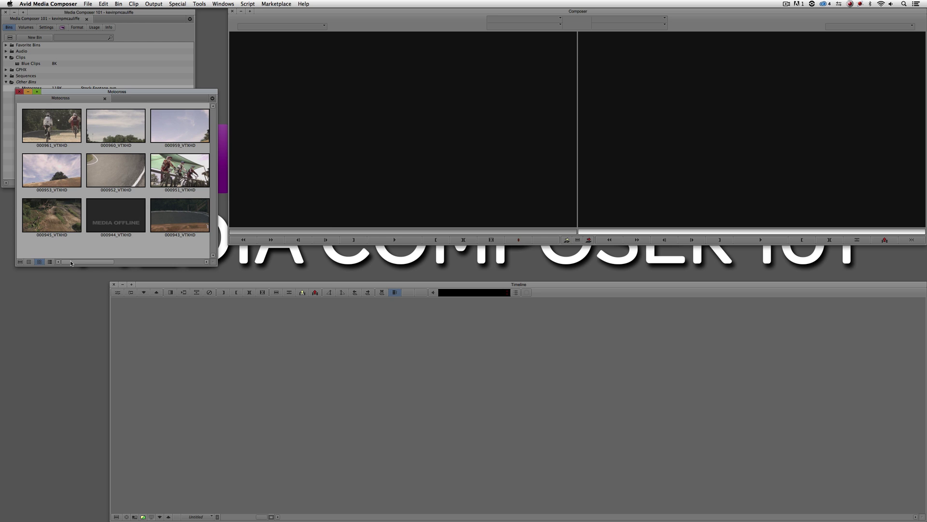
Step: Resize the Motocross bin window to a taller shape and rearrange the clip frames with Fill Window
{"action": "left_click_drag", "start_coordinate": [216, 265], "coordinate": [477, 349]}
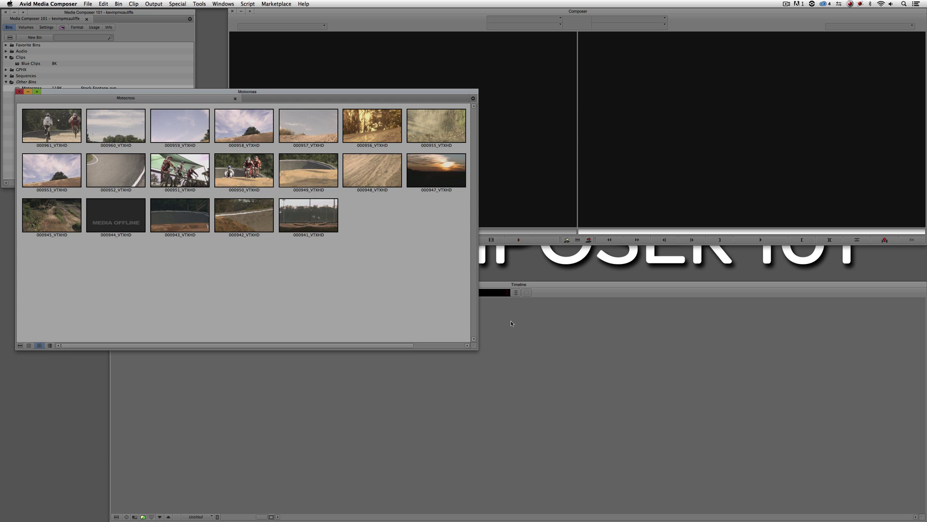
{"action": "left_click_drag", "start_coordinate": [475, 347], "coordinate": [356, 419]}
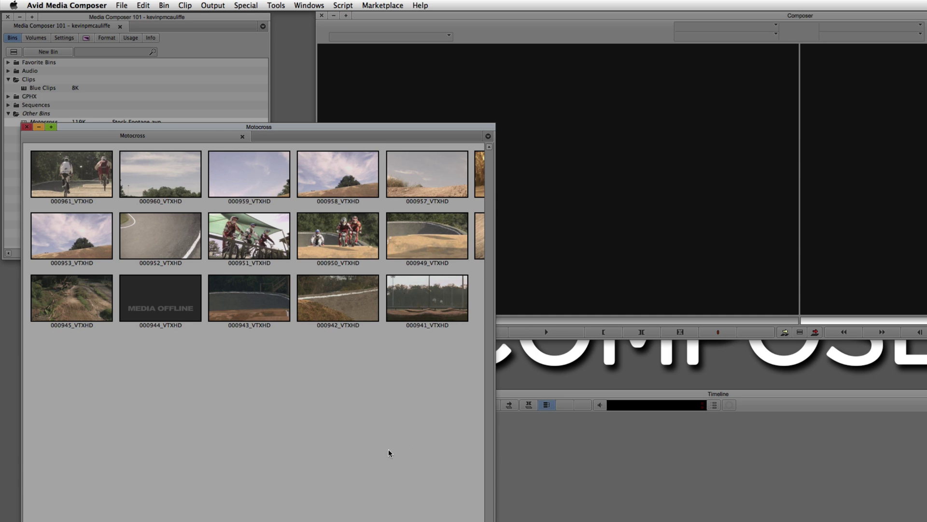
{"action": "left_click", "coordinate": [164, 6]}
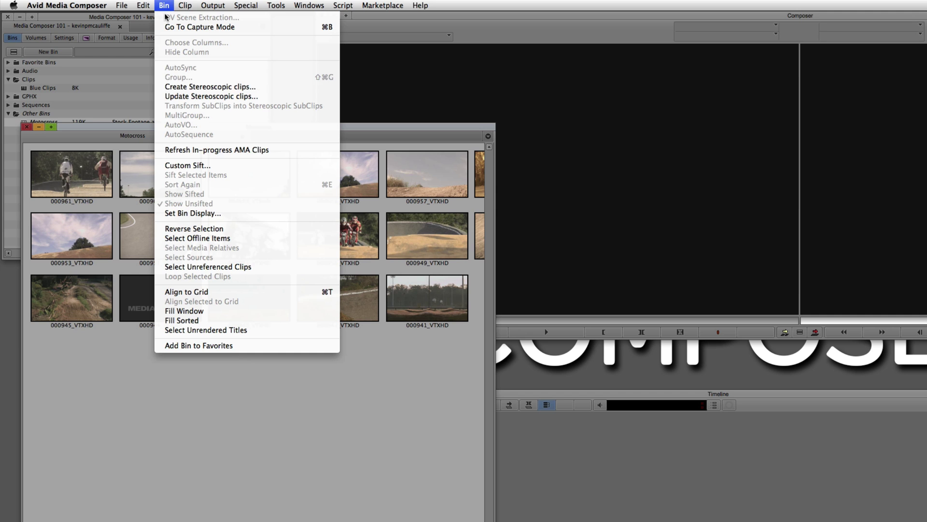
{"action": "left_click", "coordinate": [187, 310]}
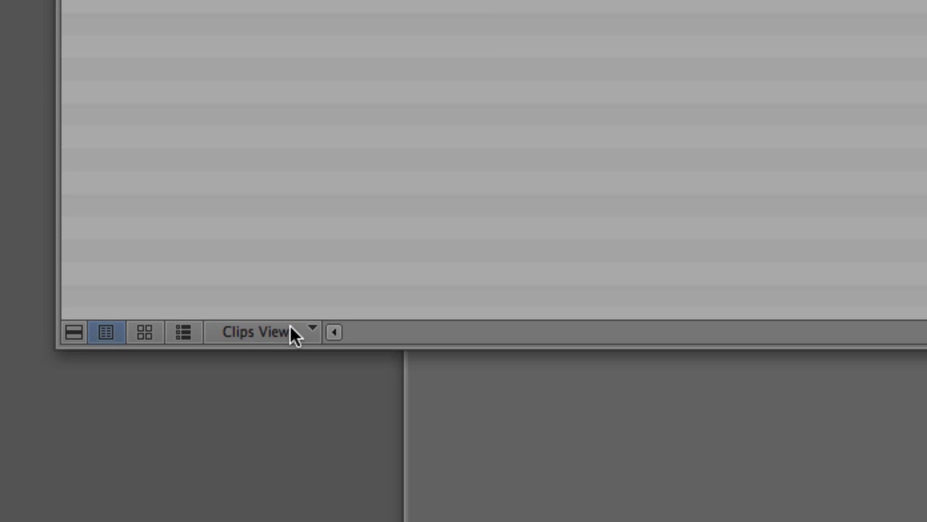
Step: Check the bin view presets, move the bin aside, and delete the Clips View TOD bin view from the project settings
{"action": "left_click", "coordinate": [82, 413]}
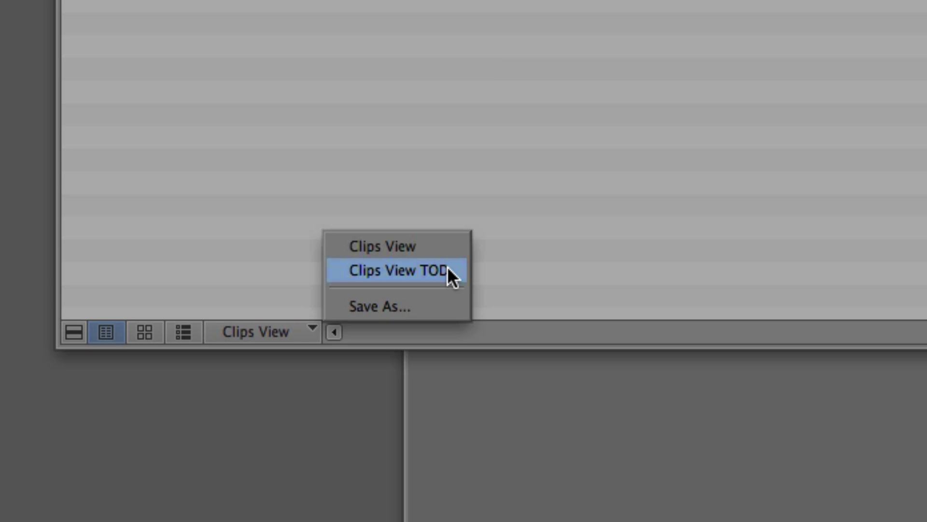
{"action": "left_click", "coordinate": [485, 66]}
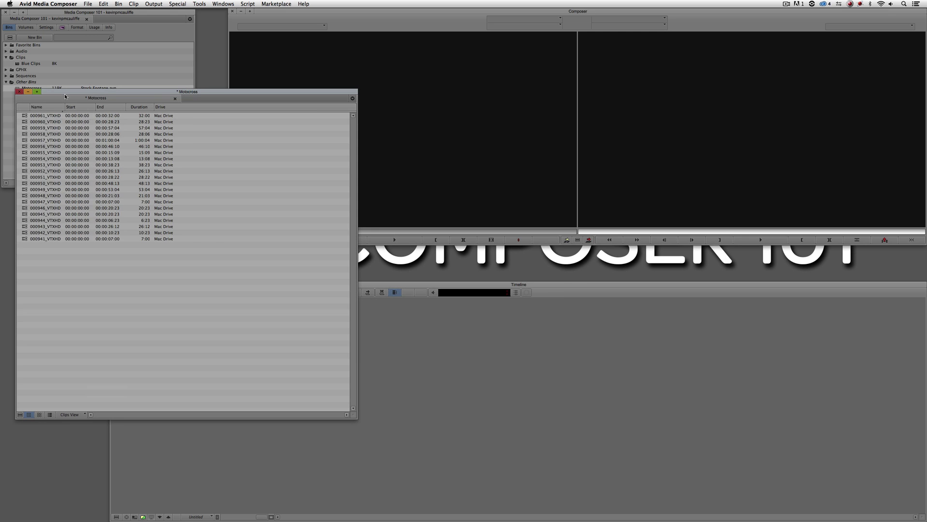
{"action": "left_click_drag", "start_coordinate": [69, 88], "coordinate": [302, 102]}
{"action": "left_click", "coordinate": [44, 29]}
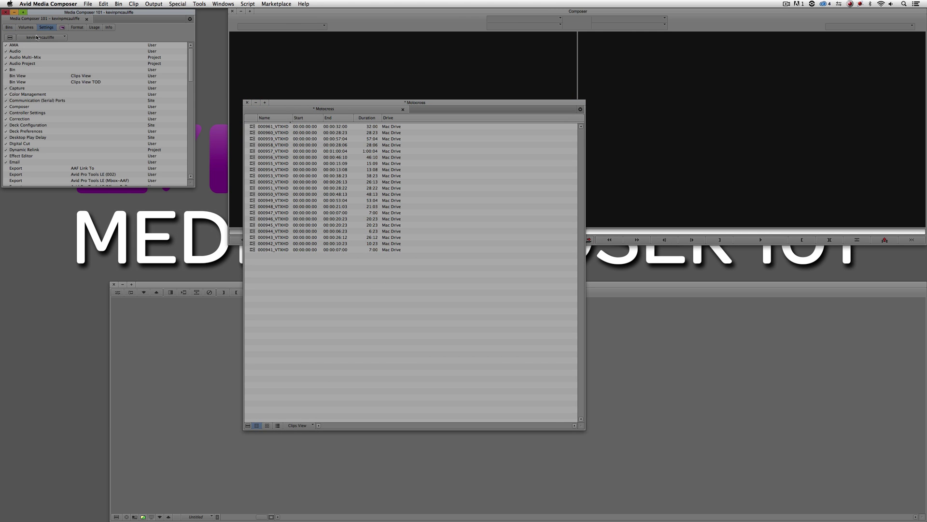
{"action": "left_click", "coordinate": [18, 82]}
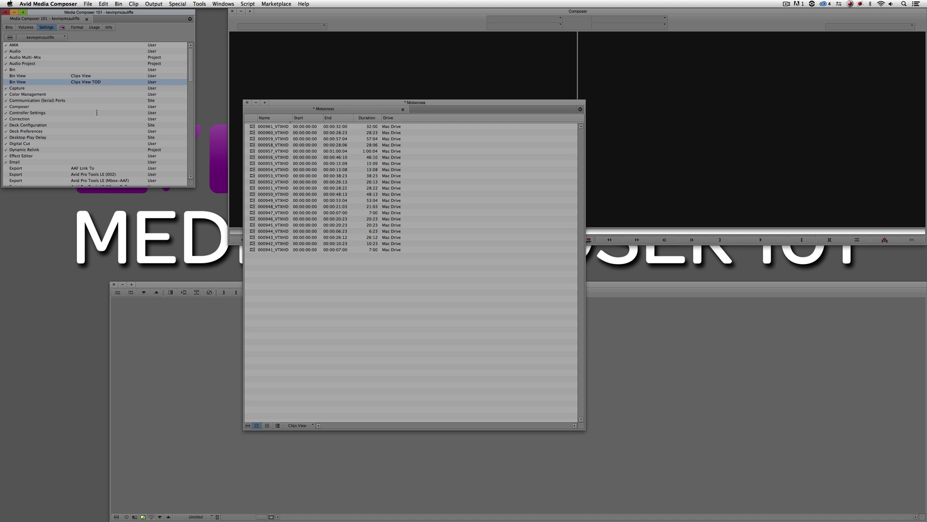
{"action": "key", "text": "Delete"}
Step: Add the Color column to the columns displayed in the Motocross bin
{"action": "left_click_drag", "start_coordinate": [294, 102], "coordinate": [150, 58]}
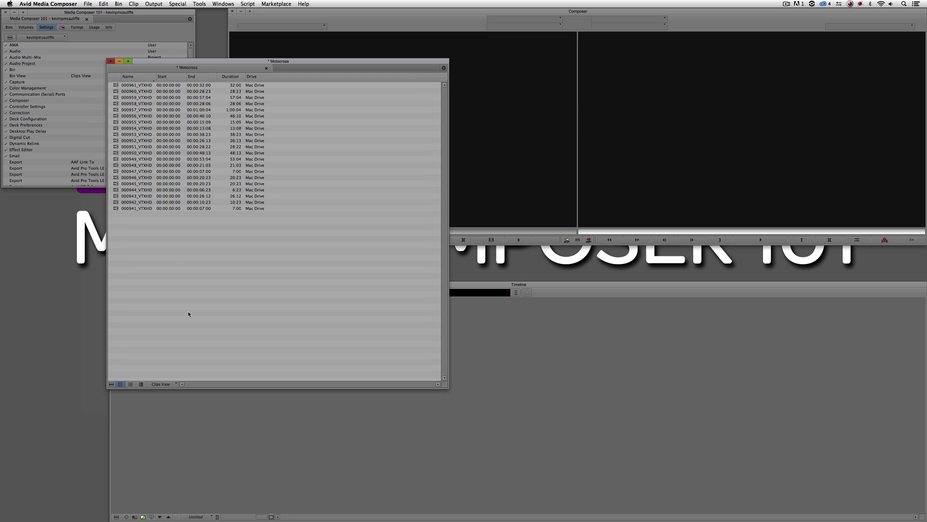
{"action": "left_click", "coordinate": [111, 383]}
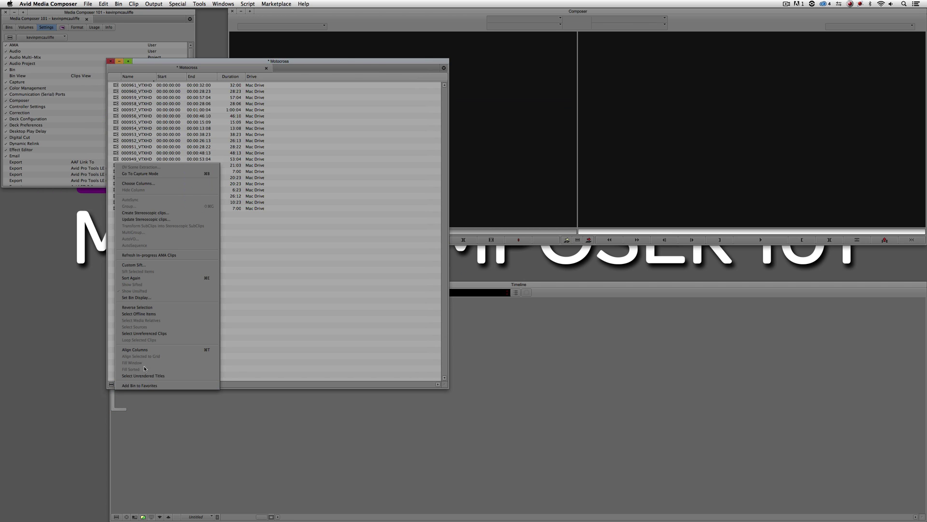
{"action": "left_click", "coordinate": [177, 184]}
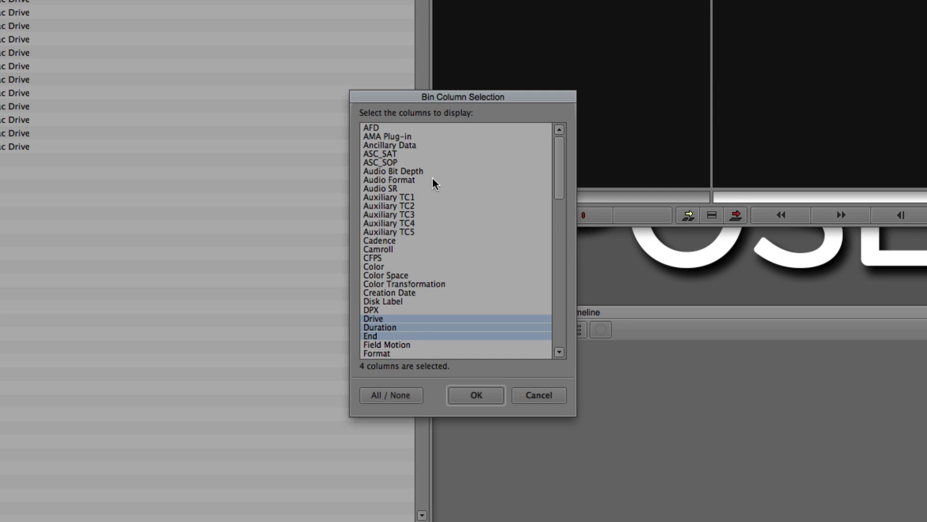
{"action": "left_click", "coordinate": [390, 267]}
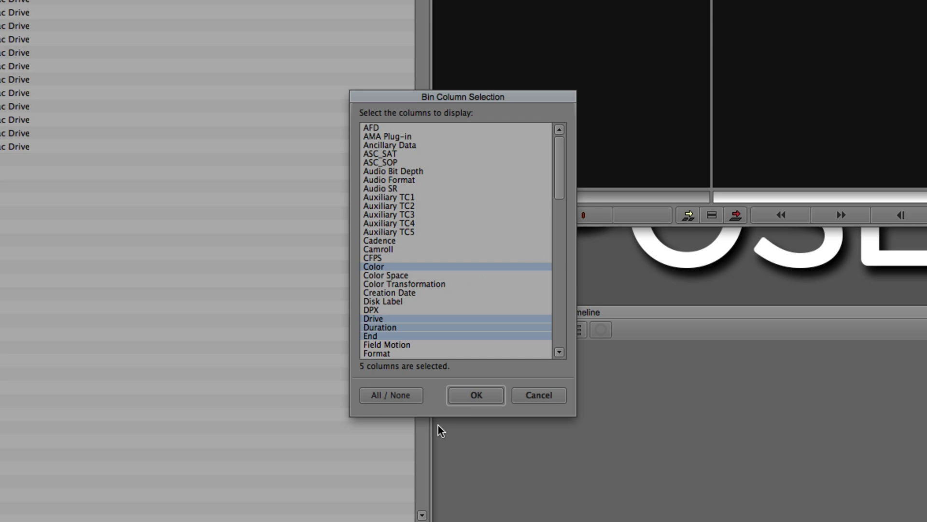
{"action": "left_click", "coordinate": [469, 396]}
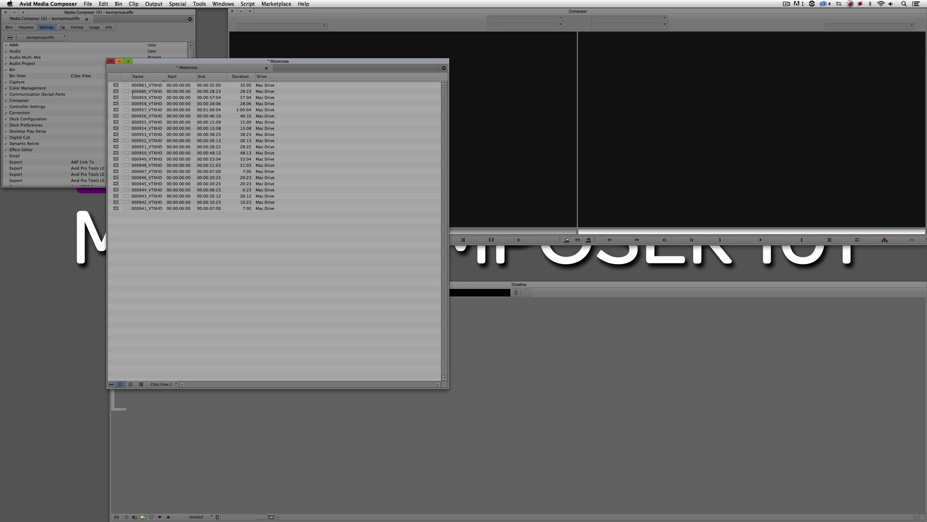
Step: Move the Color column in front of the clip icon column and reposition the bin window
{"action": "left_click_drag", "start_coordinate": [125, 80], "coordinate": [111, 82]}
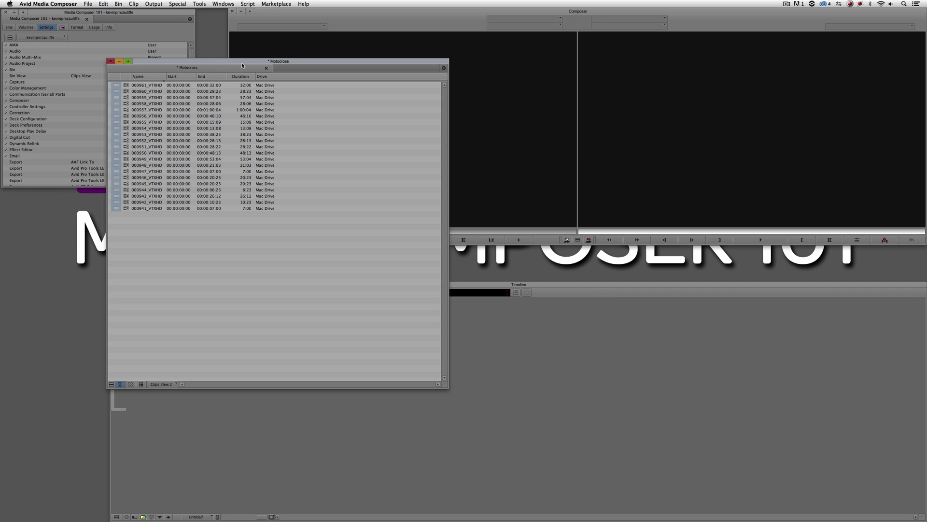
{"action": "left_click_drag", "start_coordinate": [244, 64], "coordinate": [210, 79]}
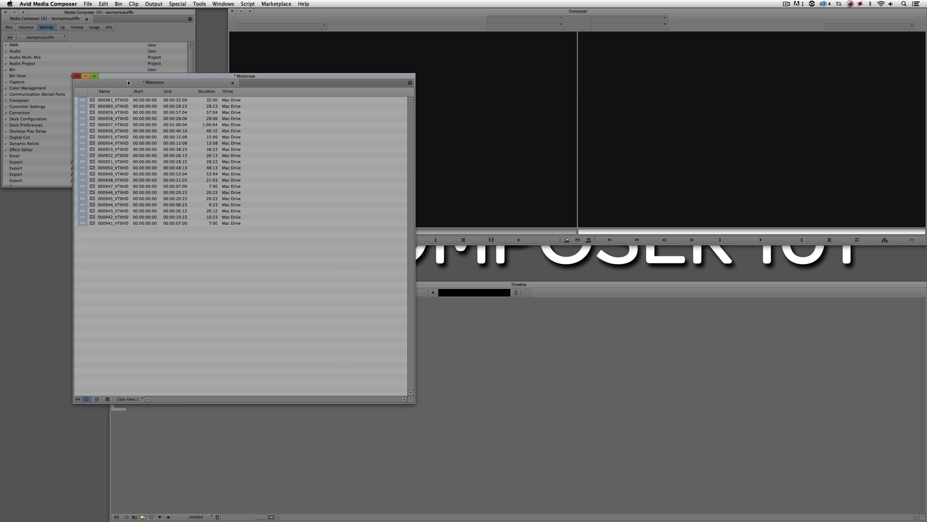
{"action": "left_click_drag", "start_coordinate": [129, 80], "coordinate": [132, 92]}
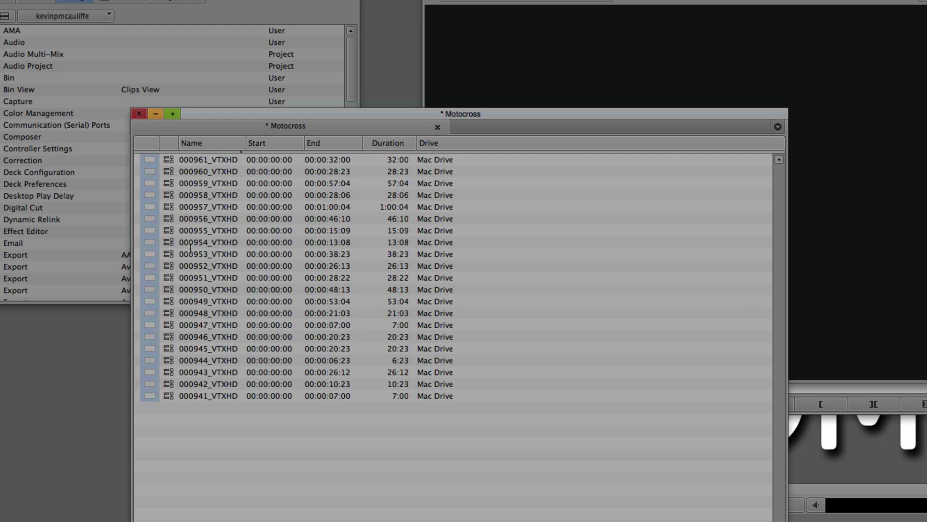
Step: Label clips 000961_VTXHD and 000960_VTXHD green, and clips 000959_VTXHD and 000958_VTXHD red
{"action": "left_click", "coordinate": [150, 162]}
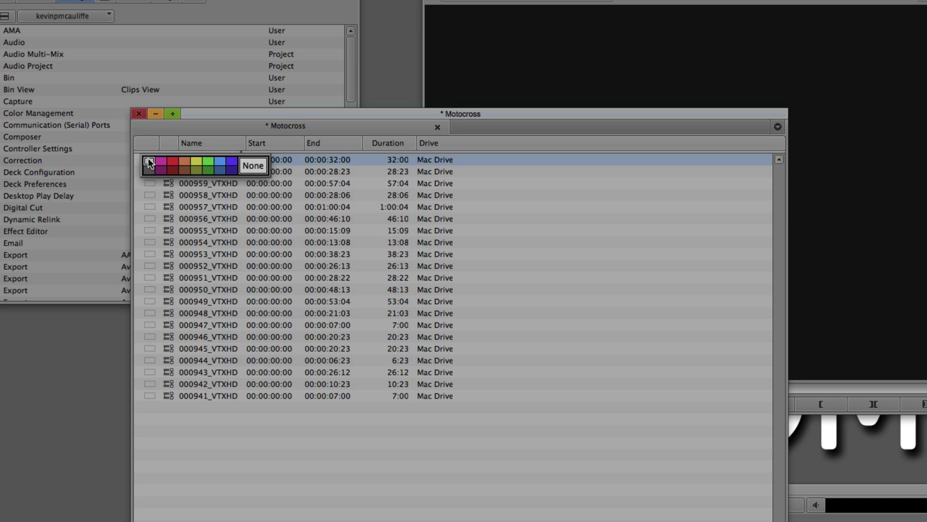
{"action": "left_click", "coordinate": [209, 161]}
{"action": "left_click", "coordinate": [149, 173]}
{"action": "left_click", "coordinate": [208, 173]}
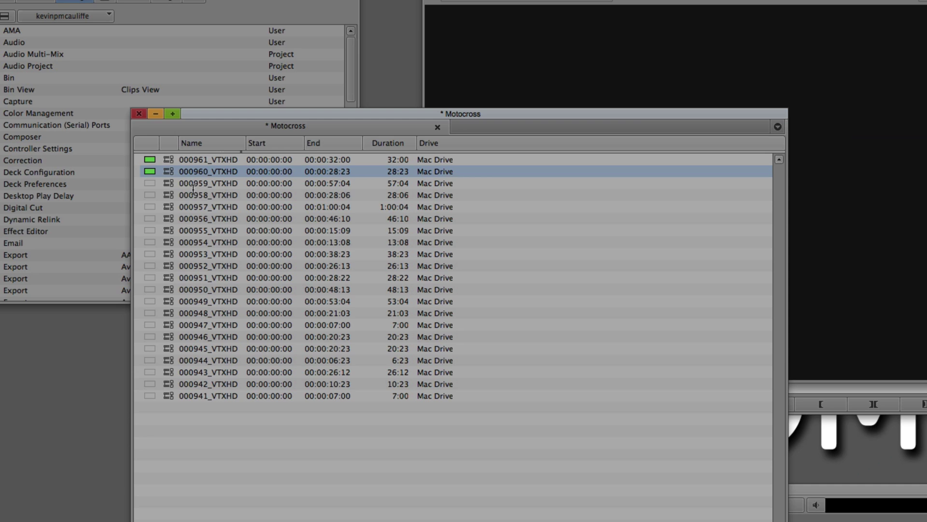
{"action": "left_click", "coordinate": [149, 184]}
{"action": "left_click", "coordinate": [172, 185]}
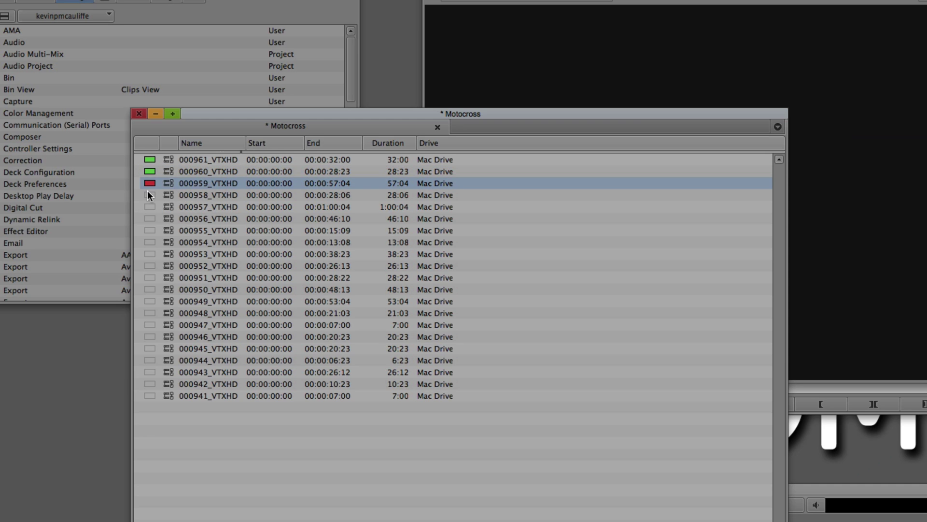
{"action": "left_click", "coordinate": [150, 196]}
{"action": "left_click", "coordinate": [173, 198]}
Step: Assign the green clip color to 000957_VTXHD, 000956_VTXHD and 000955_VTXHD
{"action": "left_click", "coordinate": [150, 207]}
{"action": "left_click", "coordinate": [208, 209]}
{"action": "left_click", "coordinate": [149, 219]}
{"action": "left_click", "coordinate": [208, 221]}
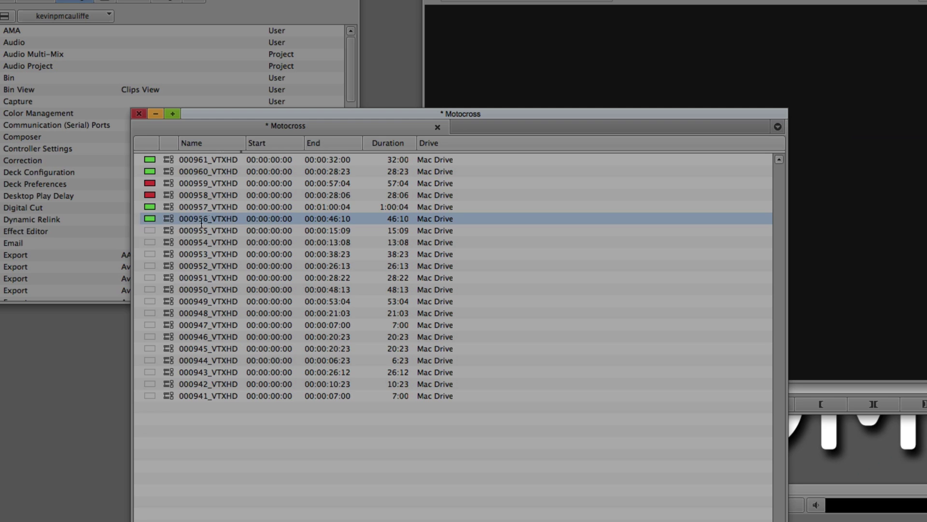
{"action": "left_click", "coordinate": [150, 230]}
{"action": "left_click", "coordinate": [209, 232]}
Step: Label clips 000954_VTXHD, 000953_VTXHD and 000952_VTXHD red, and clip 000951_VTXHD green
{"action": "left_click", "coordinate": [150, 242]}
{"action": "left_click", "coordinate": [173, 243]}
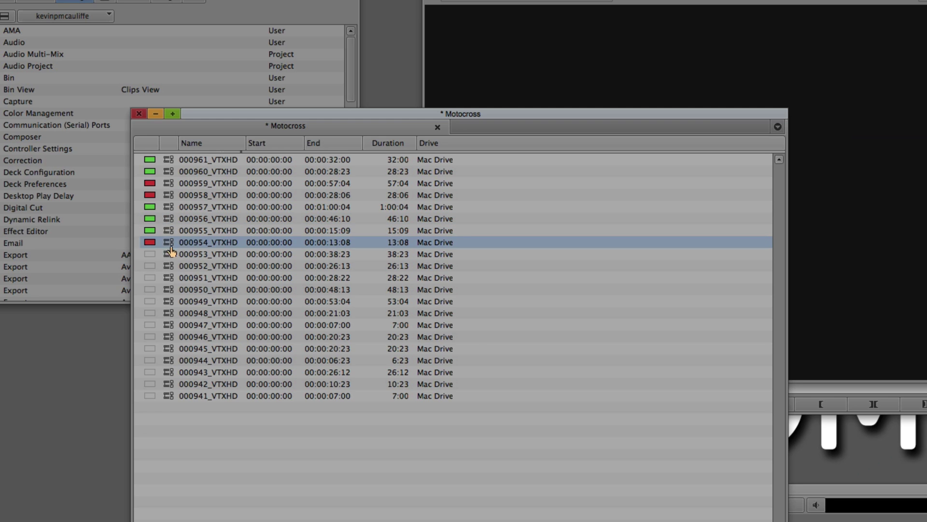
{"action": "left_click", "coordinate": [149, 254]}
{"action": "left_click", "coordinate": [173, 260]}
{"action": "left_click", "coordinate": [149, 265]}
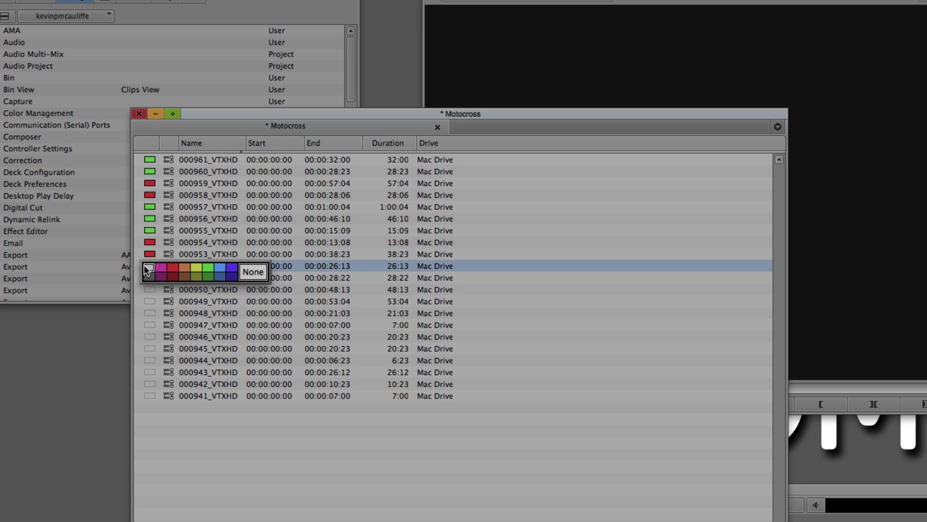
{"action": "left_click", "coordinate": [174, 267]}
{"action": "left_click", "coordinate": [155, 278]}
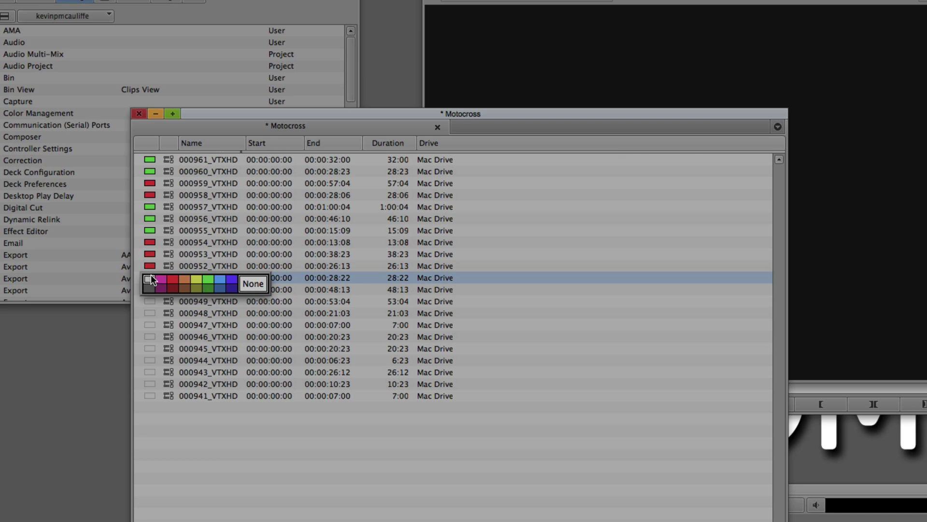
{"action": "left_click", "coordinate": [208, 281]}
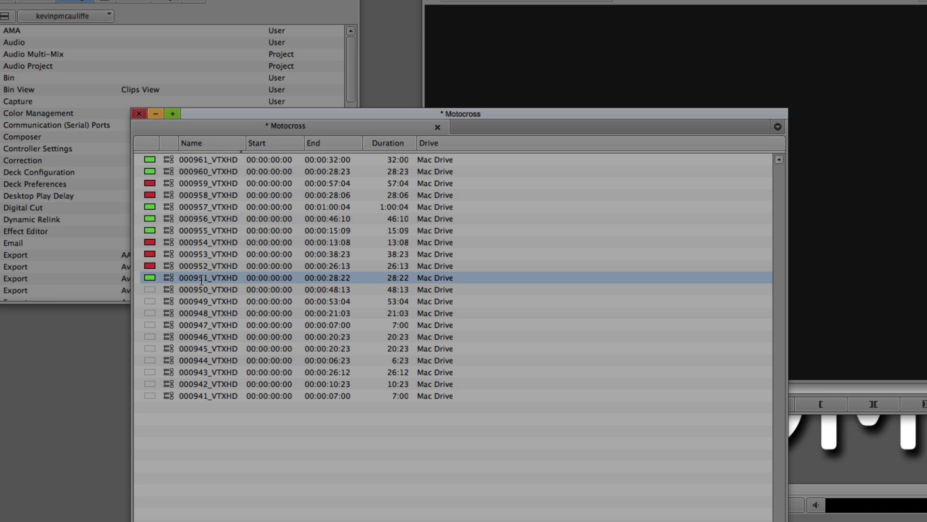
Step: Sort the bin's clips by Duration in ascending order and reverse the sort to descending
{"action": "left_click", "coordinate": [389, 142]}
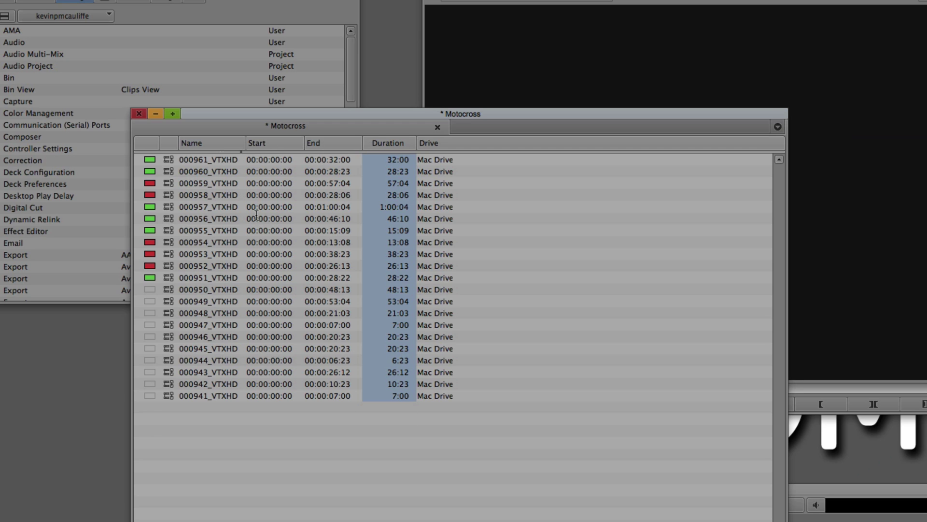
{"action": "key", "text": "super+e"}
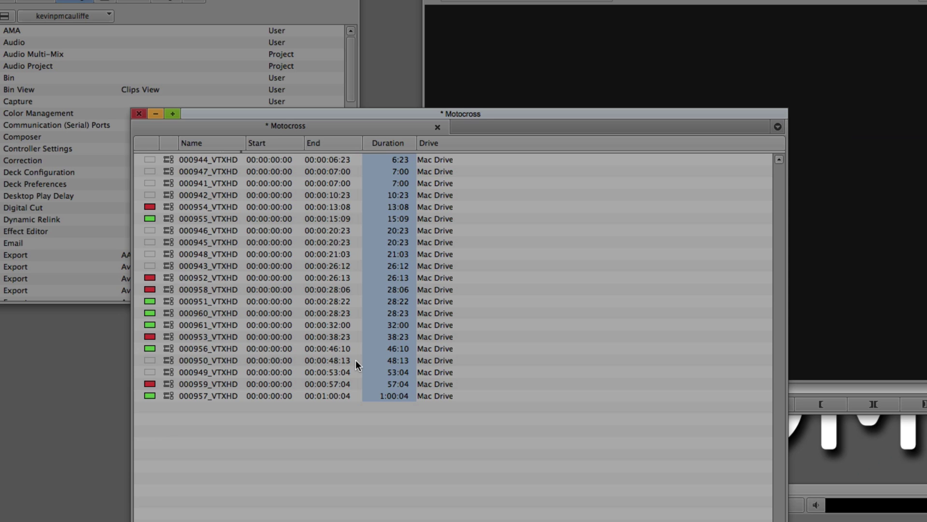
{"action": "key", "text": "alt+super+e"}
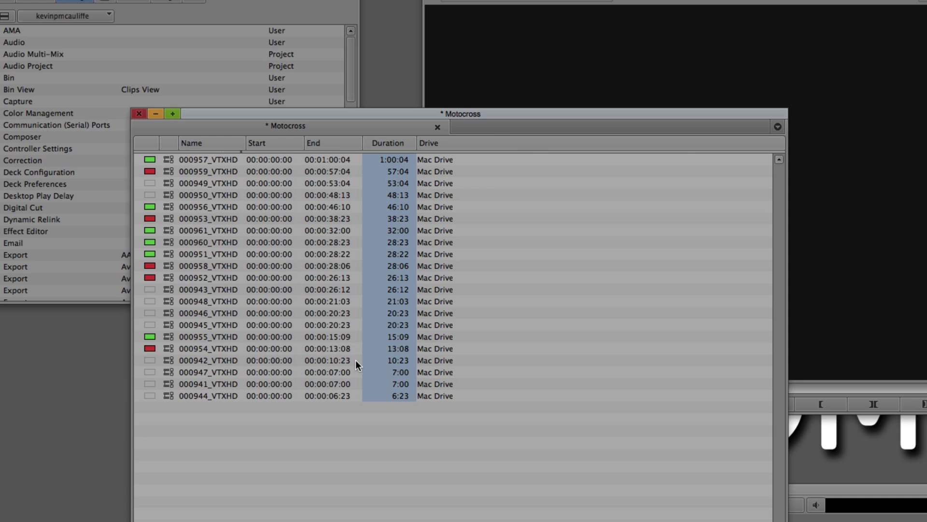
Step: Sort the Motocross bin's clips by the Color column in ascending order and reselect that column
{"action": "left_click", "coordinate": [149, 144]}
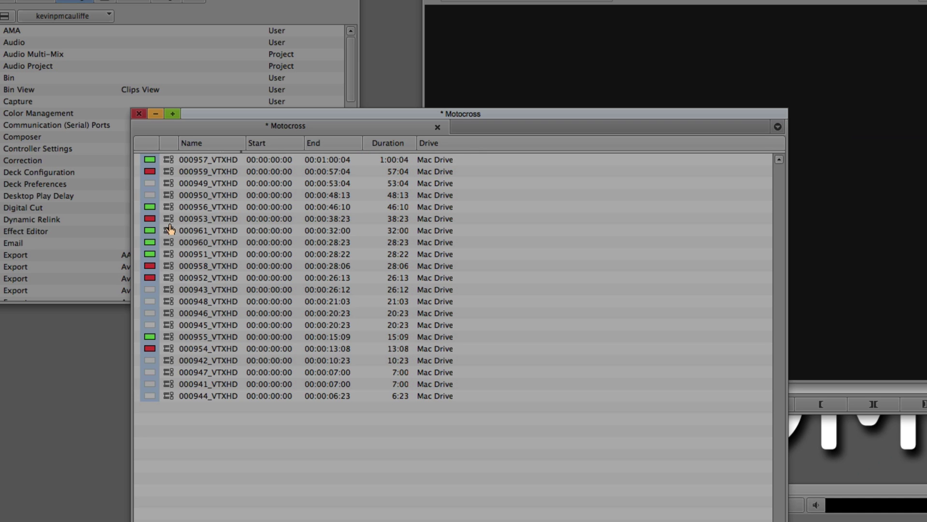
{"action": "key", "text": "super+e"}
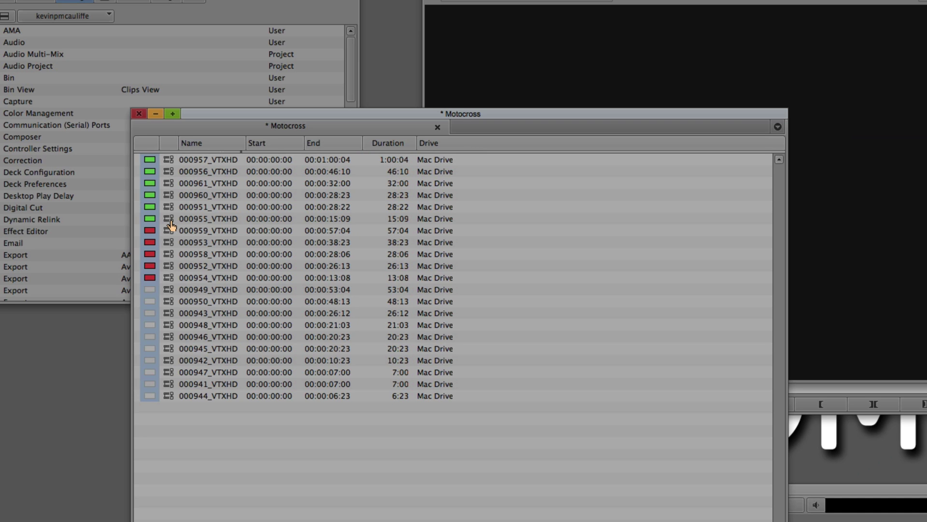
{"action": "left_click", "coordinate": [149, 160]}
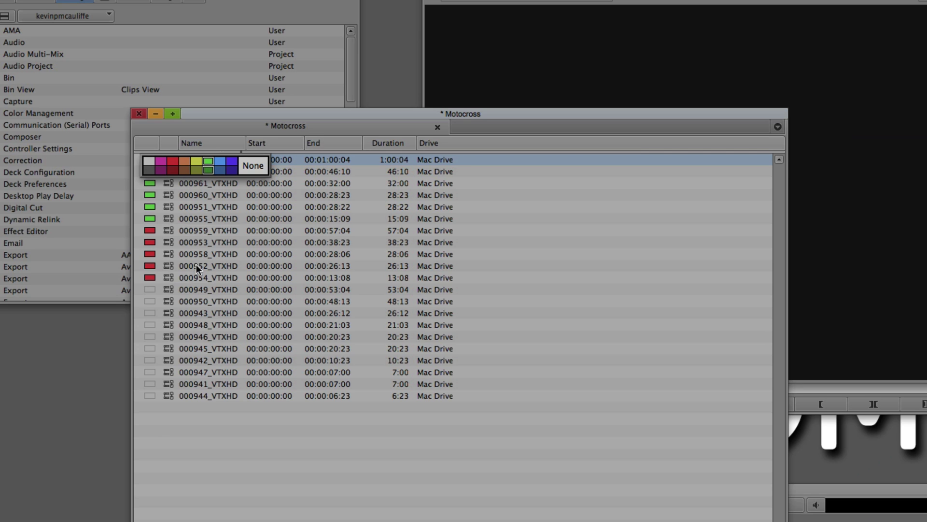
{"action": "left_click", "coordinate": [214, 458]}
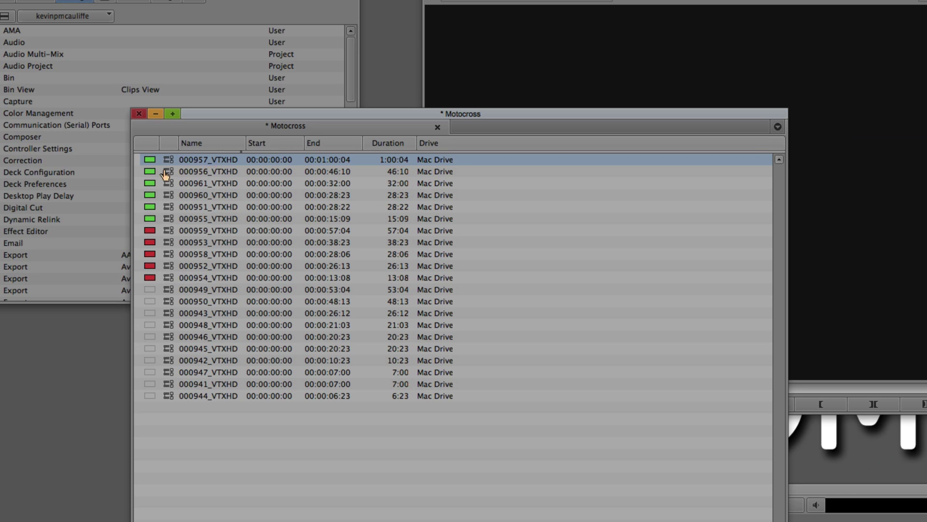
{"action": "left_click", "coordinate": [146, 143]}
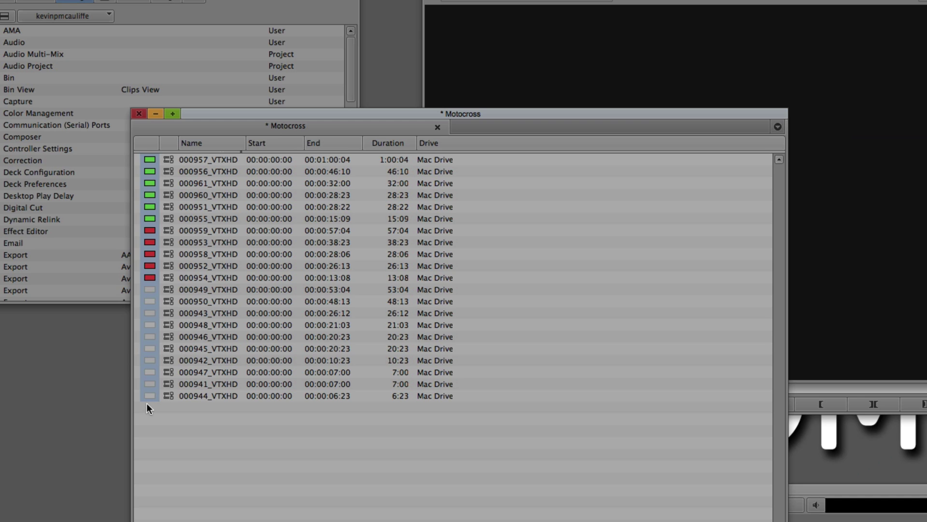
Step: Reverse the bin's Color sort to descending order and deselect the column
{"action": "key", "text": "super+alt+e"}
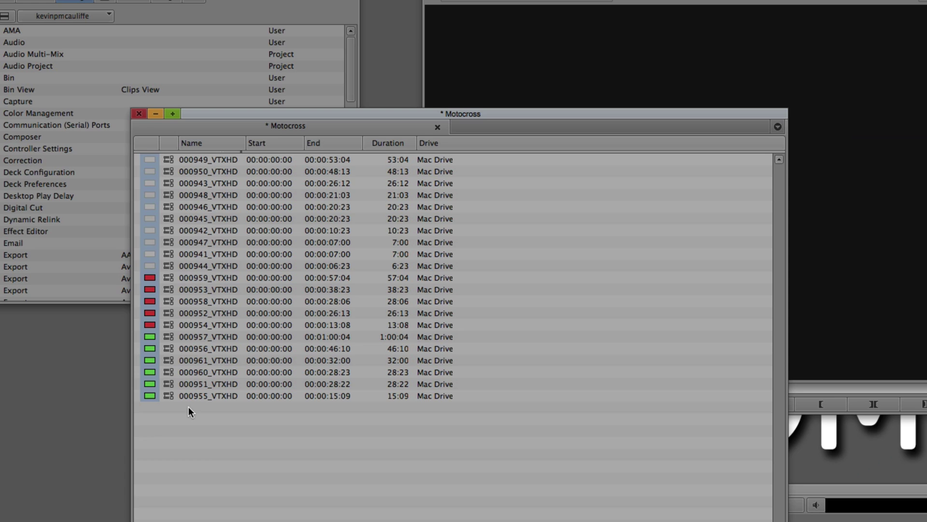
{"action": "left_click", "coordinate": [247, 436]}
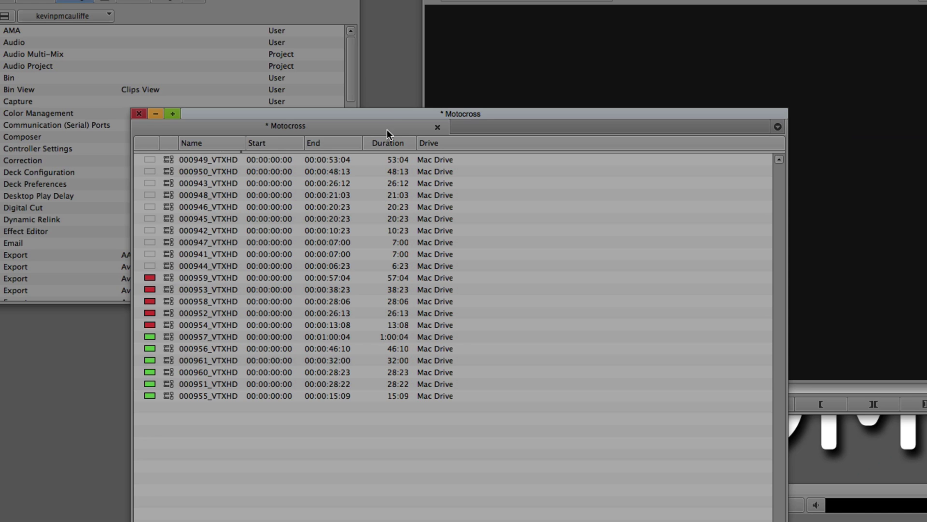
Step: Move and narrow the Motocross bin window and check its list of available bin views
{"action": "left_click_drag", "start_coordinate": [381, 118], "coordinate": [280, 155]}
{"action": "left_click_drag", "start_coordinate": [686, 338], "coordinate": [427, 338]}
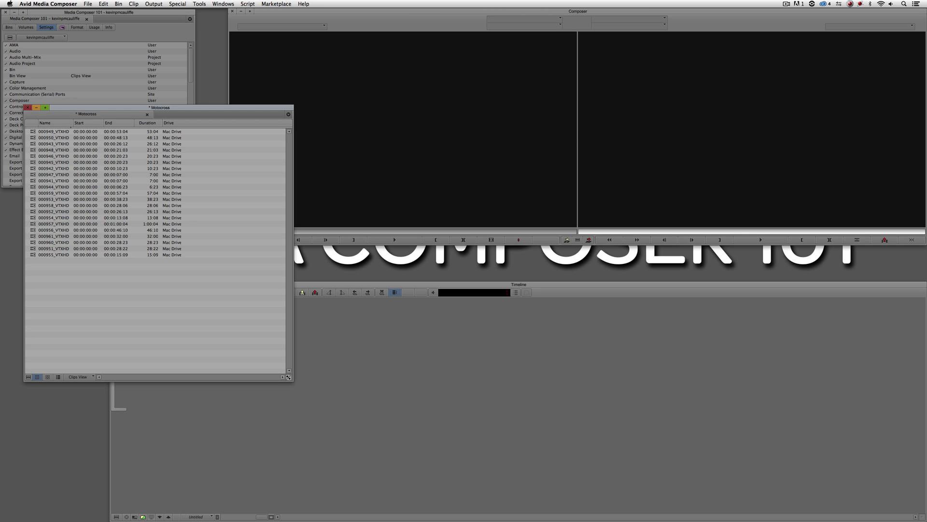
{"action": "left_click", "coordinate": [93, 377]}
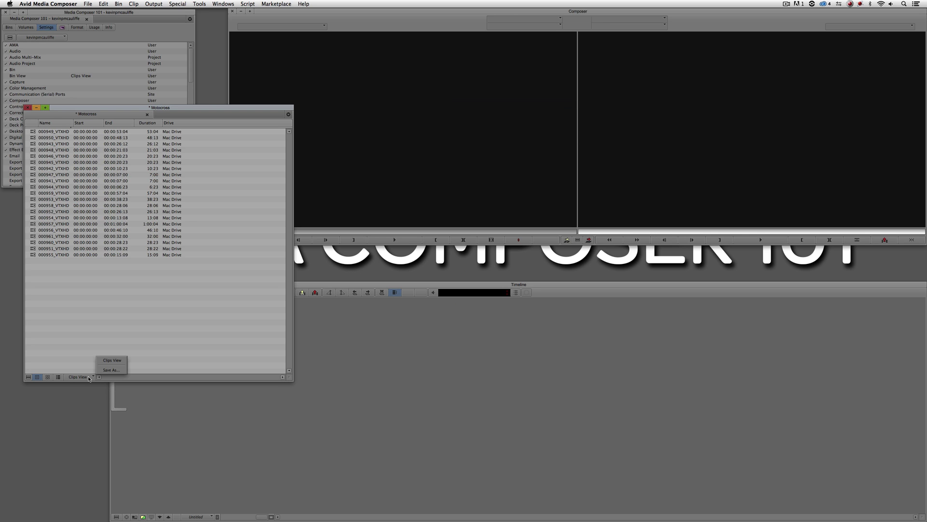
{"action": "left_click", "coordinate": [109, 371]}
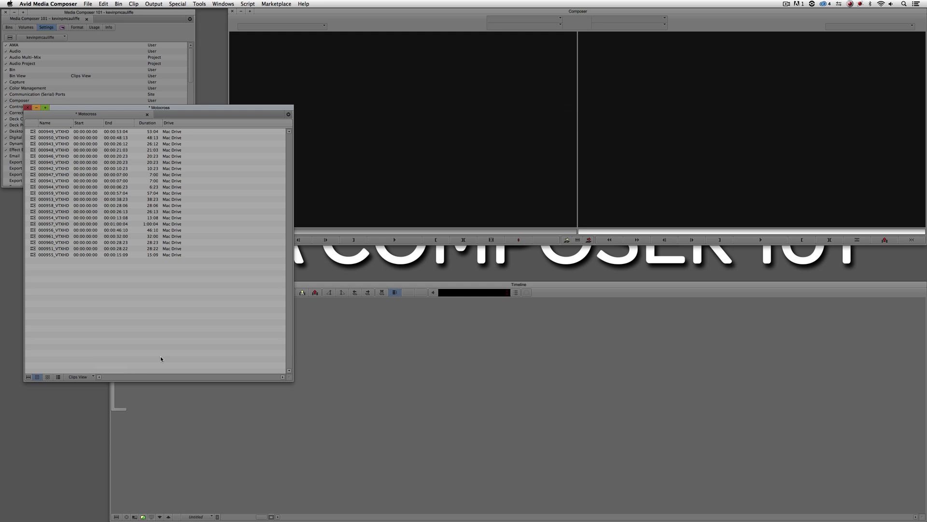
Step: Create a new title in the Avid Title Tool with the text "asdfsdfasfd" near the center of the frame
{"action": "left_click", "coordinate": [119, 4]}
{"action": "left_click", "coordinate": [143, 40]}
{"action": "left_click", "coordinate": [477, 267]}
{"action": "left_click", "coordinate": [374, 256]}
{"action": "type", "text": "asdfsdfasfd"}
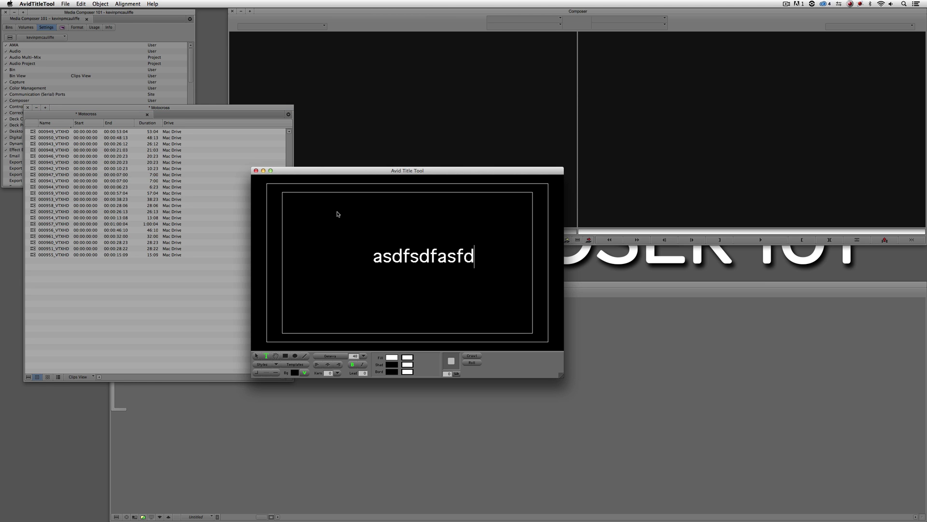
Step: Close the title and save it as Untitled to the Motocross bin on the G-SPEED Studio R drive
{"action": "left_click", "coordinate": [256, 171]}
{"action": "left_click", "coordinate": [430, 270]}
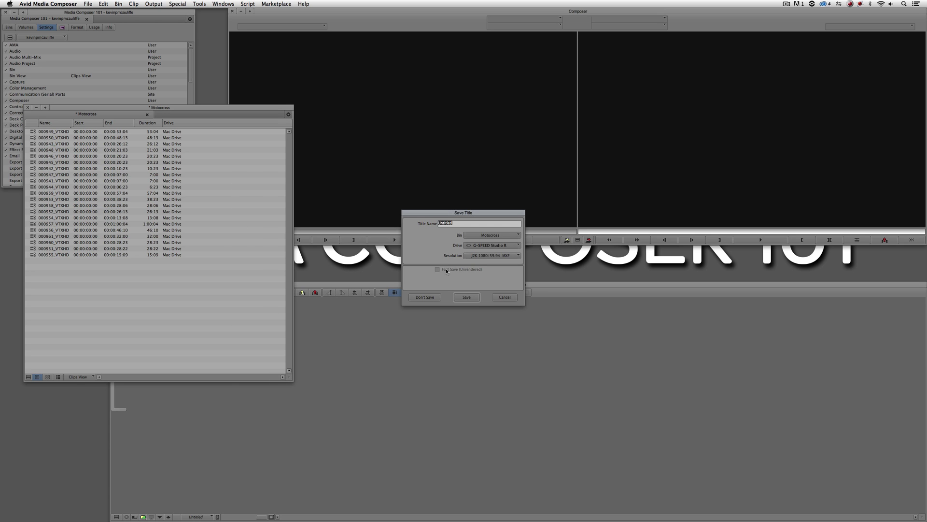
{"action": "left_click", "coordinate": [483, 257]}
{"action": "left_click", "coordinate": [490, 292]}
{"action": "left_click", "coordinate": [423, 297]}
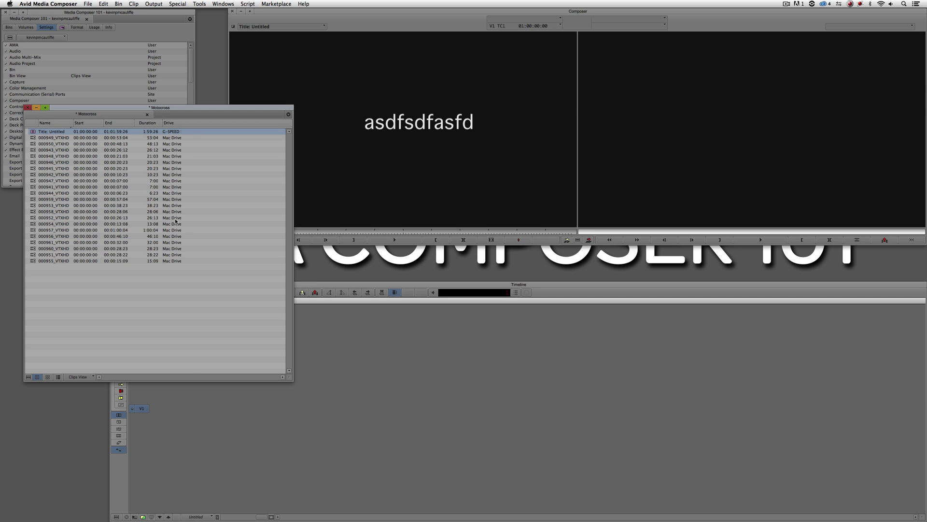
Step: Load clip 000954_VTXHD, edit it into the empty timeline as a new sequence, and shrink the bin window clear of the monitors
{"action": "left_click_drag", "start_coordinate": [43, 224], "coordinate": [425, 145]}
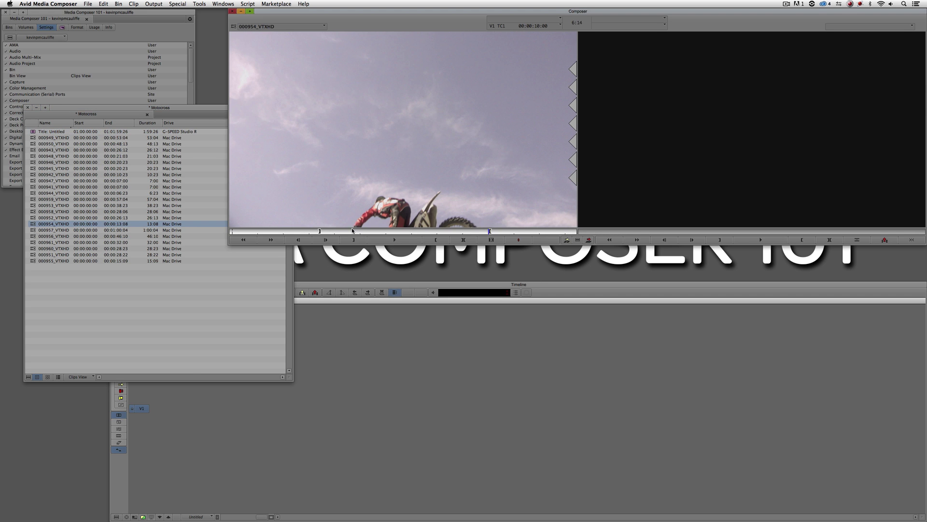
{"action": "left_click_drag", "start_coordinate": [397, 205], "coordinate": [405, 307]}
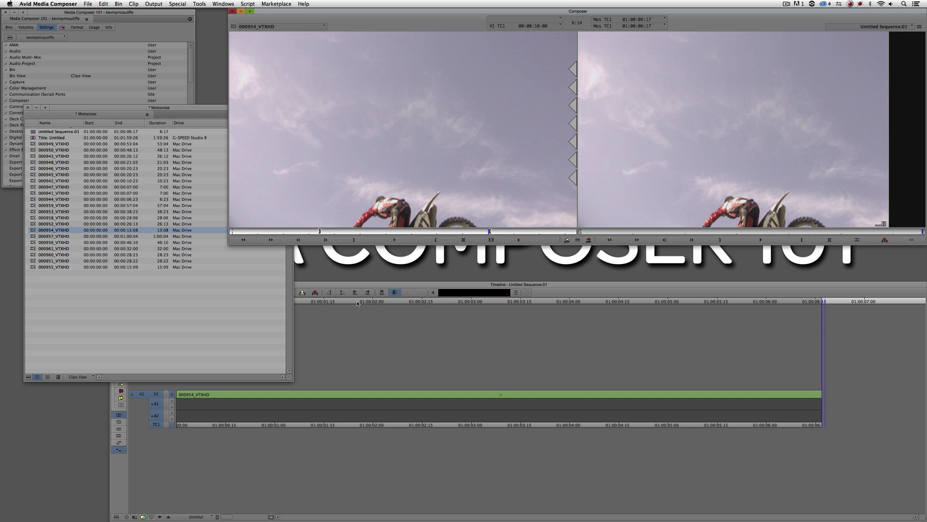
{"action": "left_click_drag", "start_coordinate": [88, 107], "coordinate": [75, 68]}
{"action": "left_click_drag", "start_coordinate": [280, 338], "coordinate": [213, 267]}
Step: Clear the sequence from the record monitor and clip 000954_VTXHD from the source monitor
{"action": "left_click", "coordinate": [832, 59]}
{"action": "left_click", "coordinate": [878, 28]}
{"action": "left_click", "coordinate": [891, 36]}
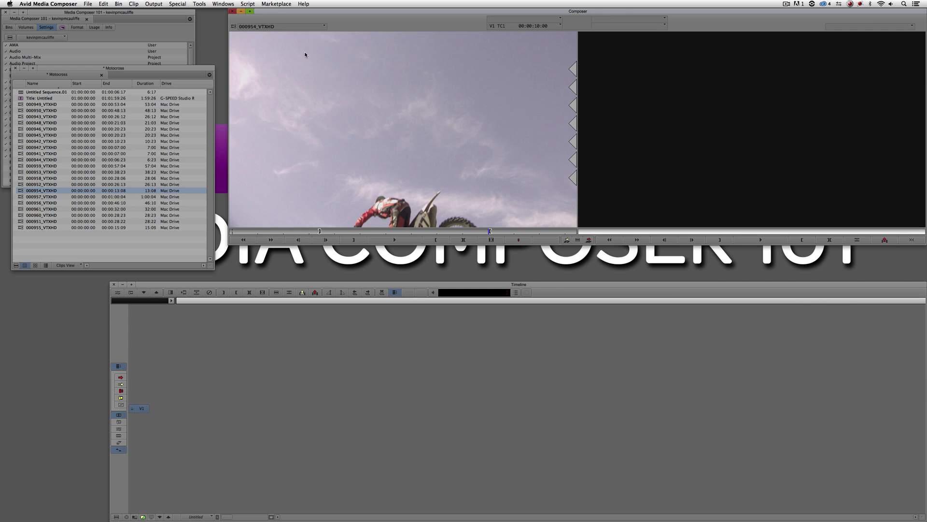
{"action": "left_click", "coordinate": [270, 26]}
{"action": "left_click", "coordinate": [266, 36]}
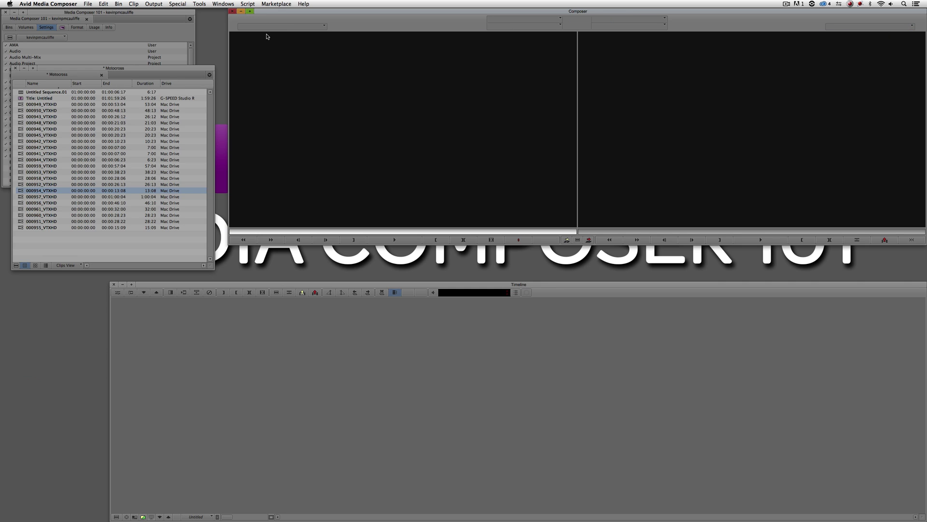
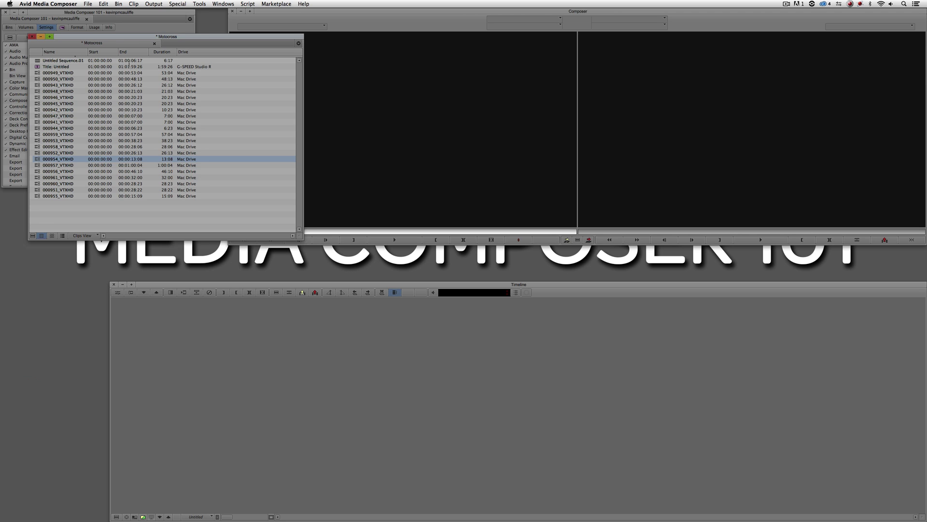
Step: Reposition and narrow the Motocross bin window so it sits beside the source monitor
{"action": "left_click_drag", "start_coordinate": [137, 39], "coordinate": [117, 41]}
{"action": "left_click_drag", "start_coordinate": [279, 233], "coordinate": [212, 256]}
Step: Preview clip 000949_VTXHD and the Untitled title in the source monitor, moving through each one
{"action": "left_click", "coordinate": [17, 76]}
{"action": "double_click", "coordinate": [17, 75]}
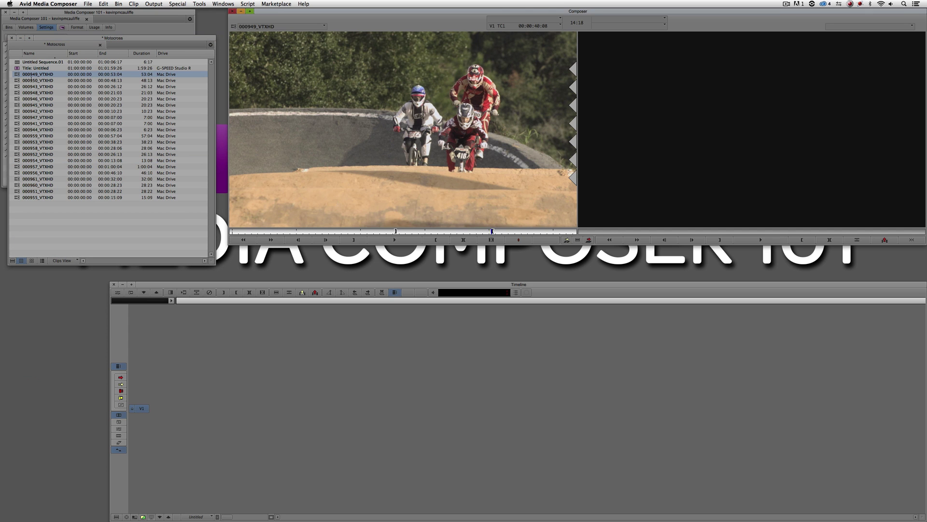
{"action": "left_click", "coordinate": [331, 233]}
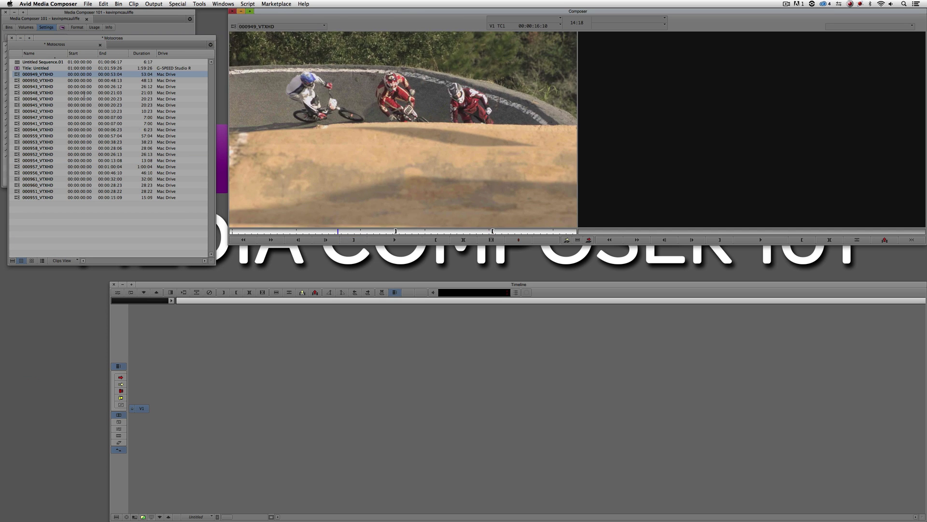
{"action": "left_click_drag", "start_coordinate": [17, 68], "coordinate": [325, 107]}
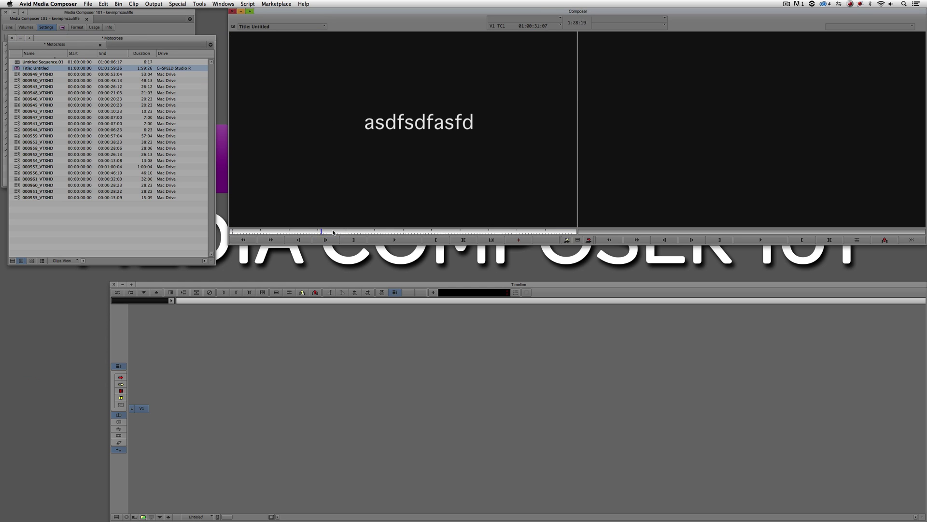
{"action": "left_click_drag", "start_coordinate": [455, 231], "coordinate": [289, 232]}
Step: Duplicate the Untitled title and its copies repeatedly in the Motocross bin to build up a list of titles
{"action": "left_click", "coordinate": [18, 70]}
{"action": "key", "text": "super+d"}
{"action": "key", "text": "super+d"}
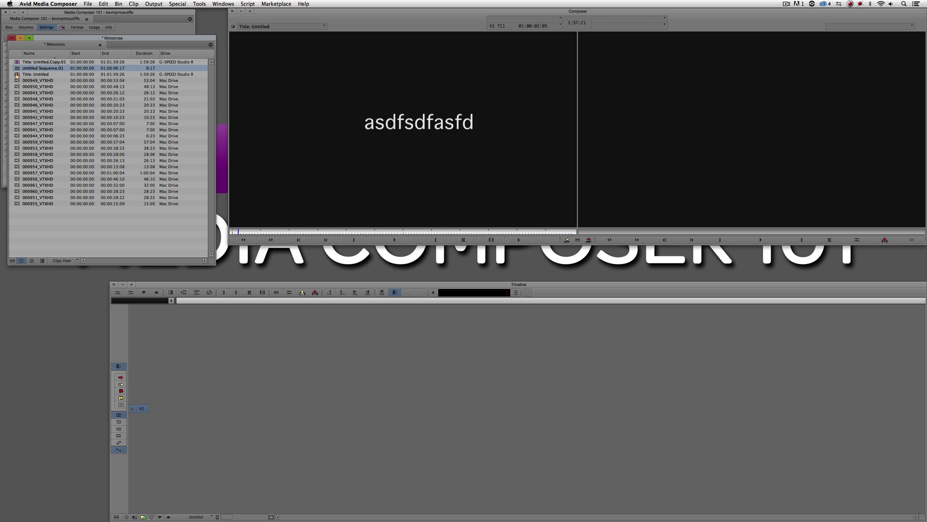
{"action": "key", "text": "super+d"}
{"action": "key", "text": "super+d"}
{"action": "key", "text": "super+d"}
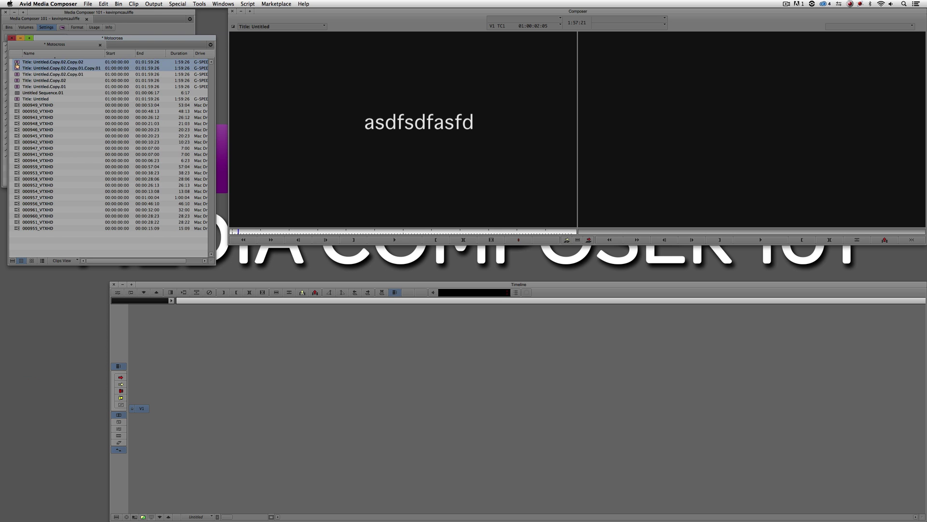
{"action": "key", "text": "super+d"}
{"action": "key", "text": "super+d"}
{"action": "key", "text": "super+d"}
{"action": "key", "text": "super+d"}
{"action": "key", "text": "super+d"}
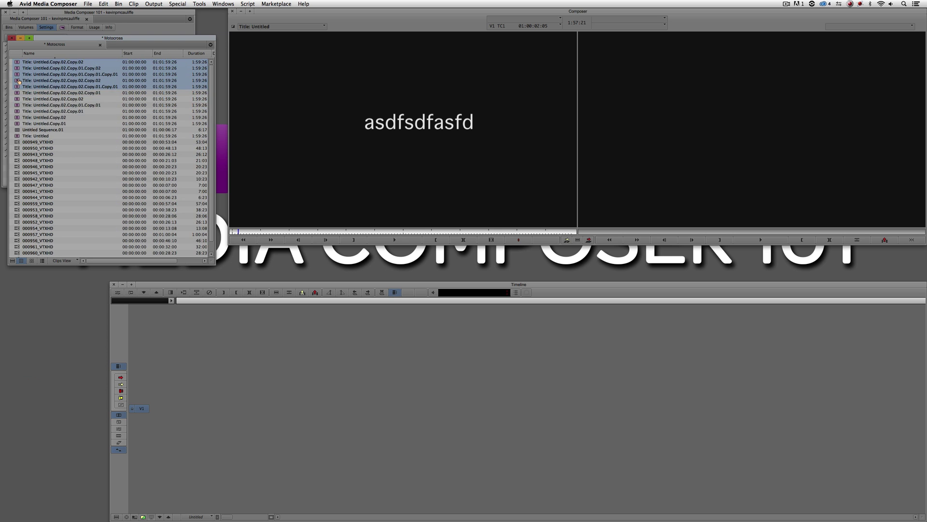
Step: Select all the title copies listed above Untitled Sequence.01 and duplicate them together
{"action": "left_click", "coordinate": [18, 99]}
{"action": "left_click", "coordinate": [17, 125]}
{"action": "left_click", "coordinate": [17, 62], "text": "shift"}
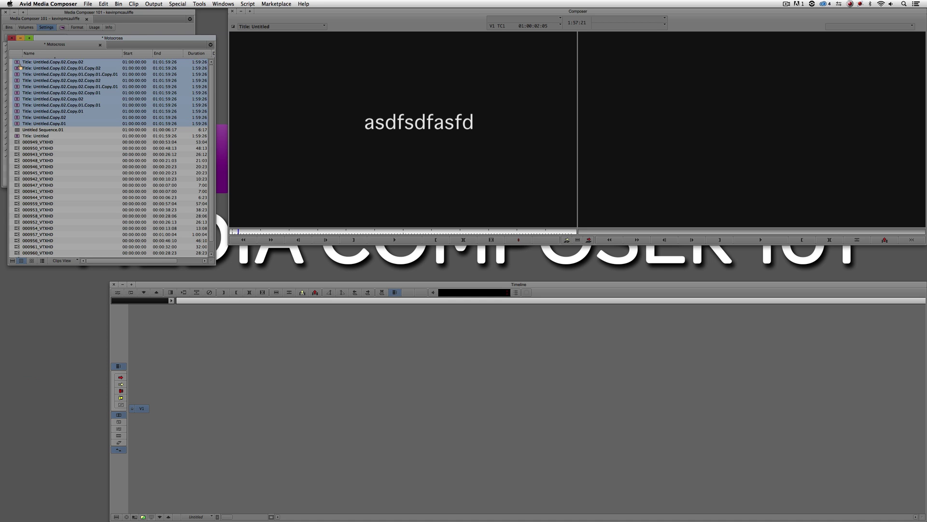
{"action": "key", "text": "super+d"}
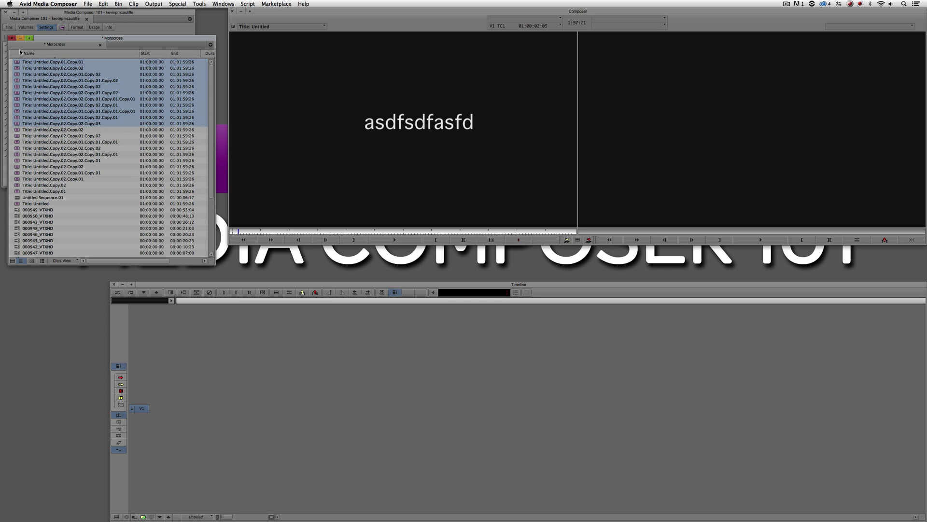
Step: Sort the bin by the clip icon column to group items by type, and review the grouped list
{"action": "left_click", "coordinate": [19, 54]}
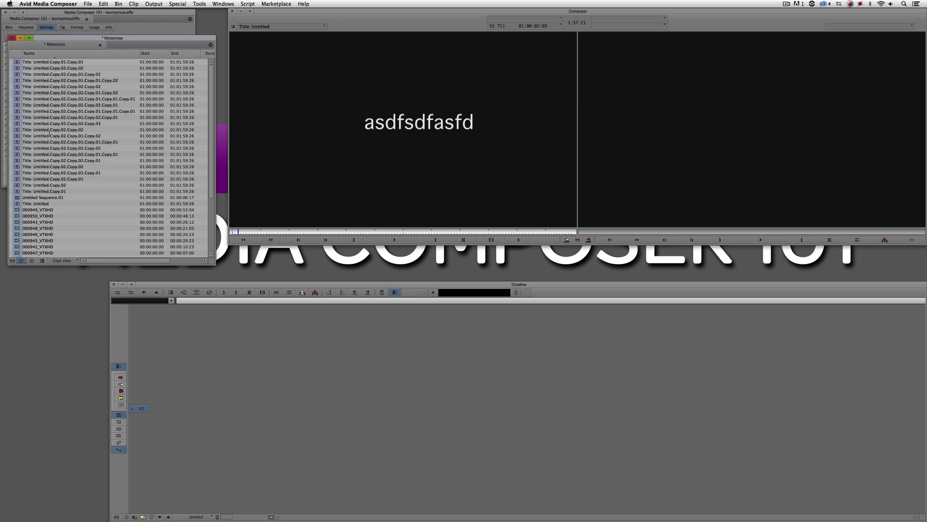
{"action": "key", "text": "super+e"}
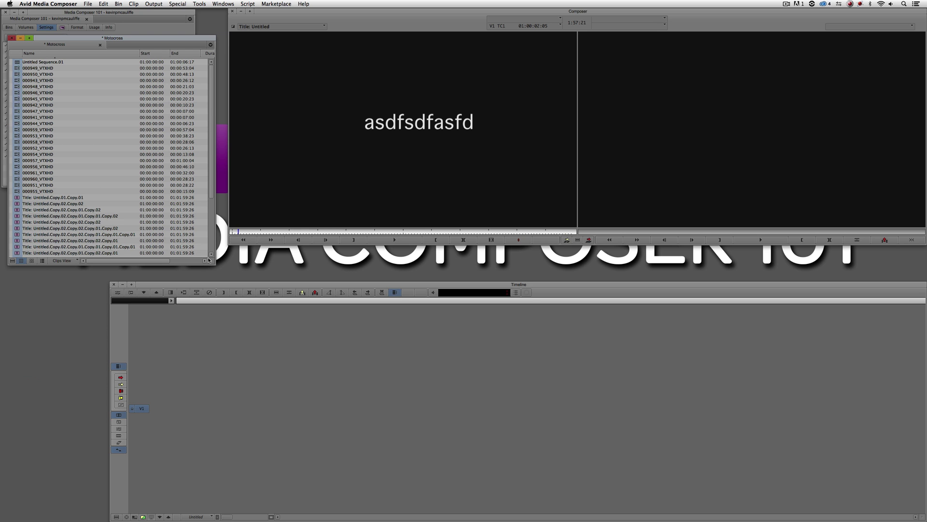
{"action": "left_click_drag", "start_coordinate": [211, 196], "coordinate": [208, 170]}
{"action": "scroll", "coordinate": [211, 195], "scroll_direction": "down", "scroll_amount": 5}
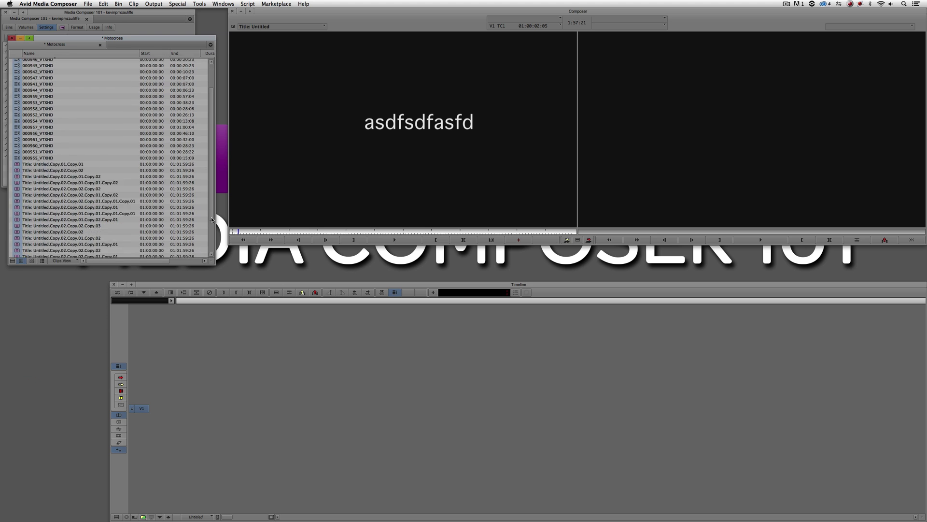
{"action": "scroll", "coordinate": [211, 183], "scroll_direction": "up", "scroll_amount": 5}
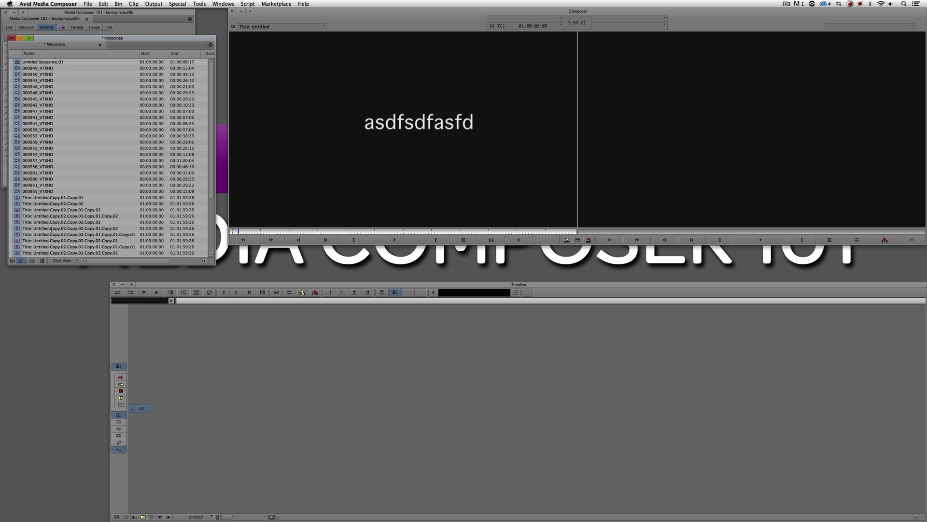
{"action": "left_click_drag", "start_coordinate": [215, 196], "coordinate": [213, 252]}
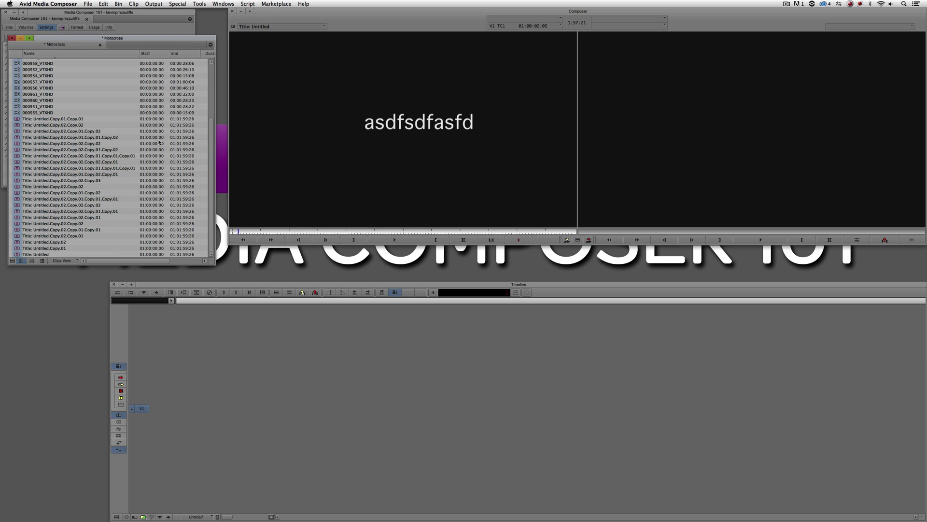
{"action": "left_click_drag", "start_coordinate": [210, 145], "coordinate": [215, 82]}
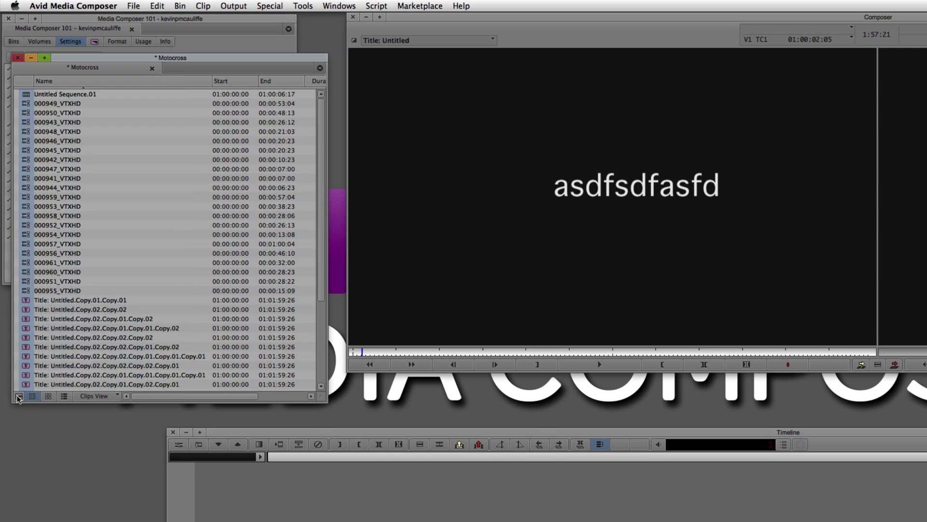
Step: Hide the titles from the Motocross bin by excluding Effects in Set Bin Display
{"action": "left_click", "coordinate": [12, 260]}
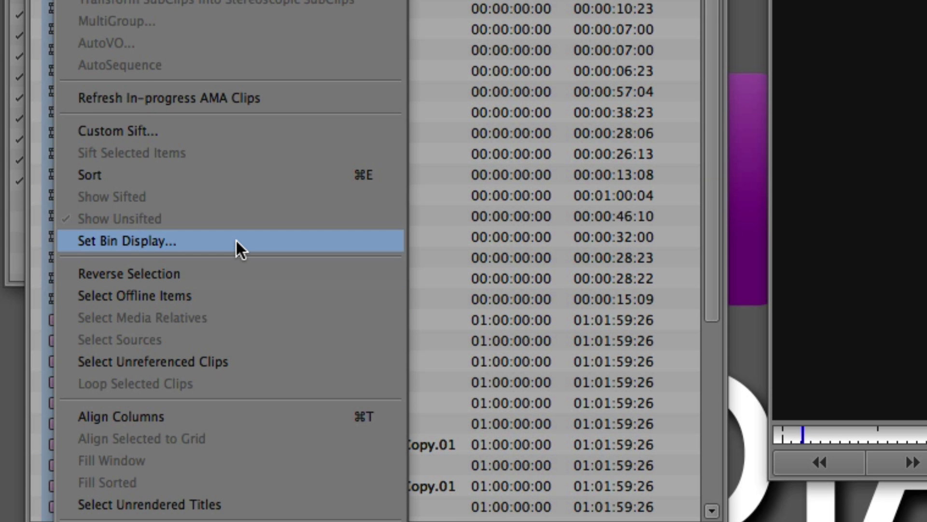
{"action": "left_click", "coordinate": [235, 239]}
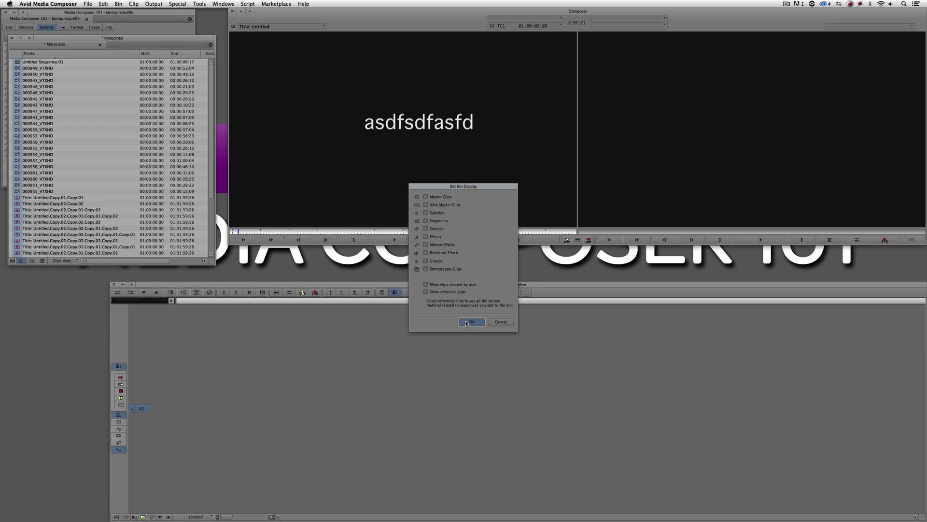
{"action": "left_click", "coordinate": [476, 432]}
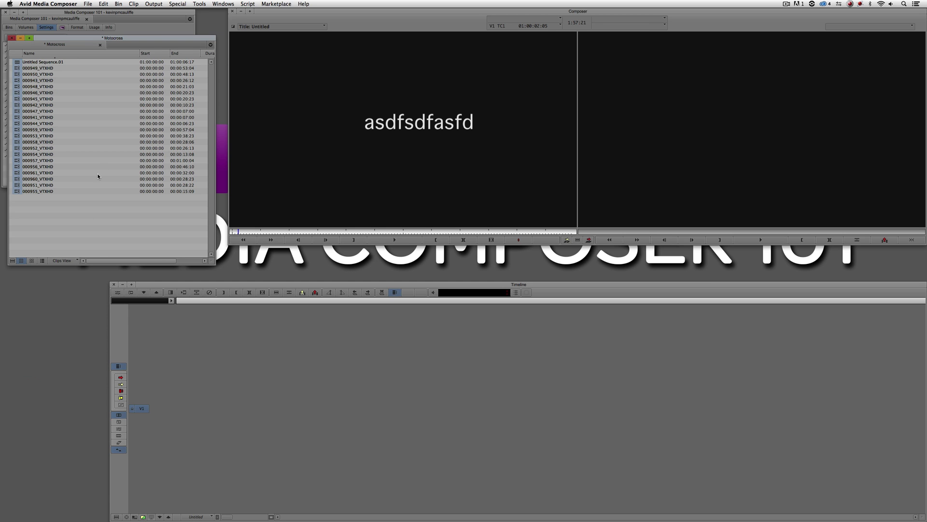
Step: Show the titles in the Motocross bin again by enabling Effects in Set Bin Display
{"action": "right_click", "coordinate": [29, 237]}
{"action": "left_click", "coordinate": [62, 178]}
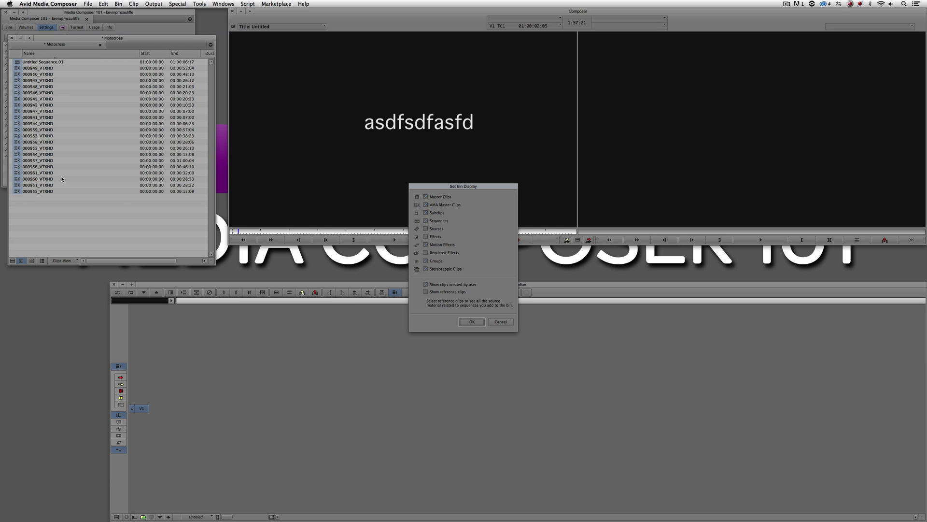
{"action": "left_click", "coordinate": [435, 237]}
{"action": "left_click", "coordinate": [471, 319]}
{"action": "left_click", "coordinate": [471, 322]}
{"action": "left_click", "coordinate": [471, 322]}
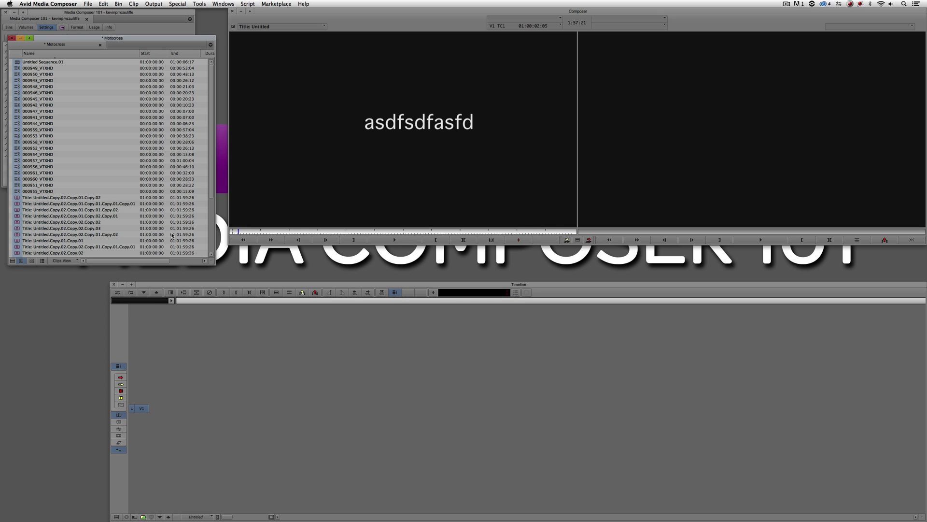
Step: Open Untitled Sequence.01 in the timeline and splice clip 000945_VTXHD in at its end
{"action": "double_click", "coordinate": [43, 62]}
{"action": "double_click", "coordinate": [46, 99]}
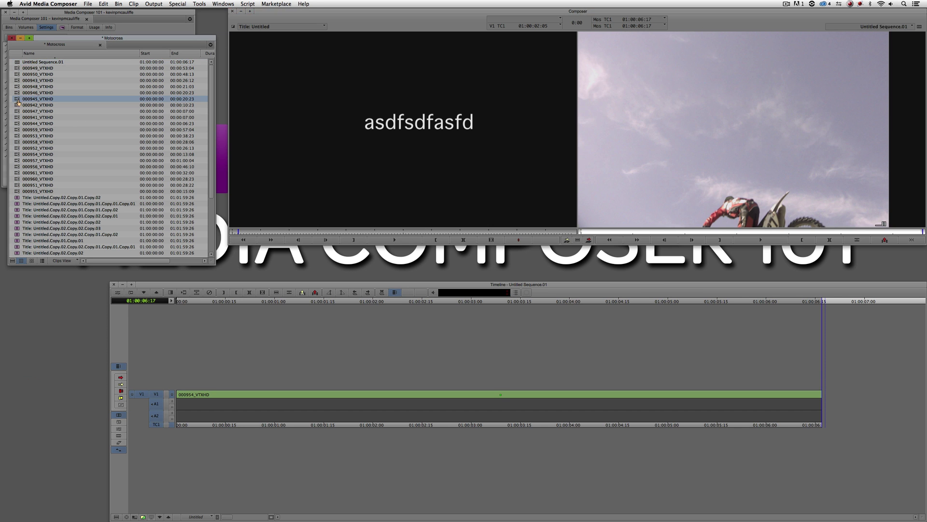
{"action": "key", "text": "v"}
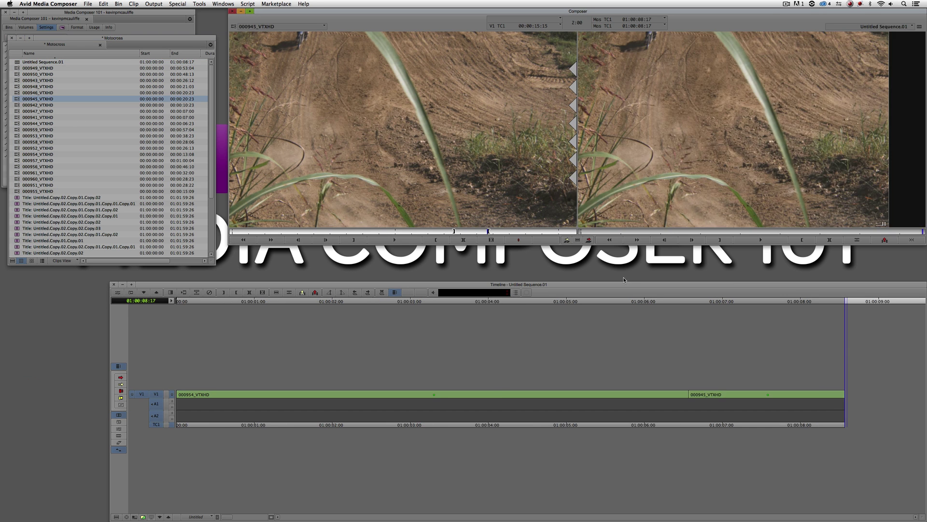
Step: Splice clips 000958_VTXHD and 000957_VTXHD from the Motocross bin onto the end of Untitled Sequence.01
{"action": "double_click", "coordinate": [19, 124]}
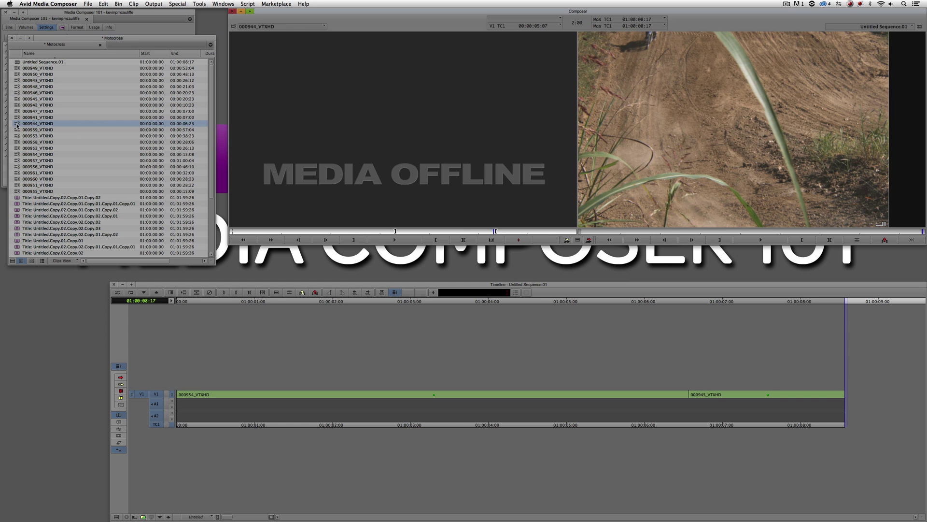
{"action": "double_click", "coordinate": [18, 142]}
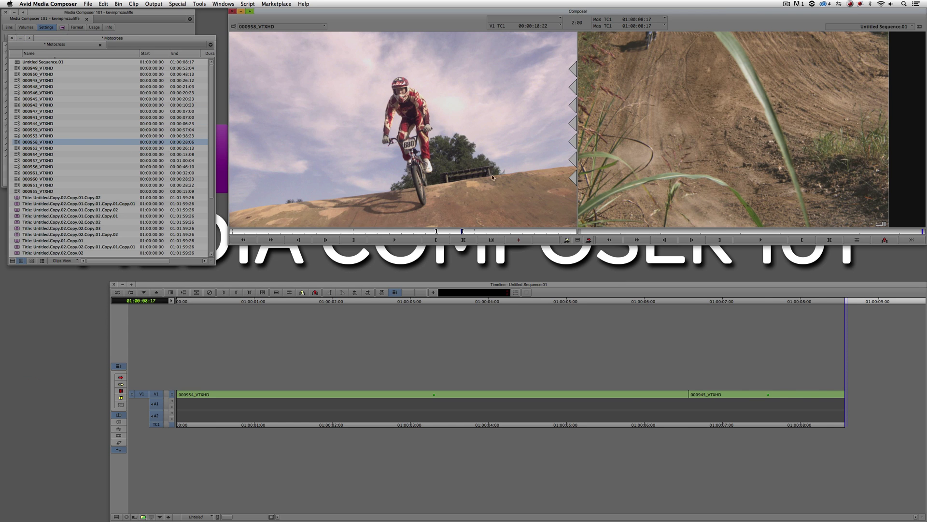
{"action": "key", "text": "v"}
{"action": "double_click", "coordinate": [17, 161]}
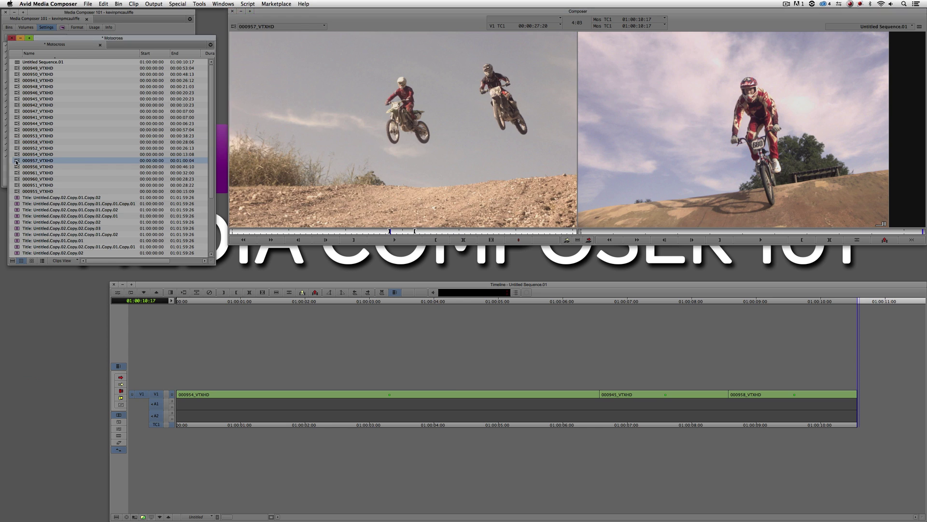
{"action": "key", "text": "v"}
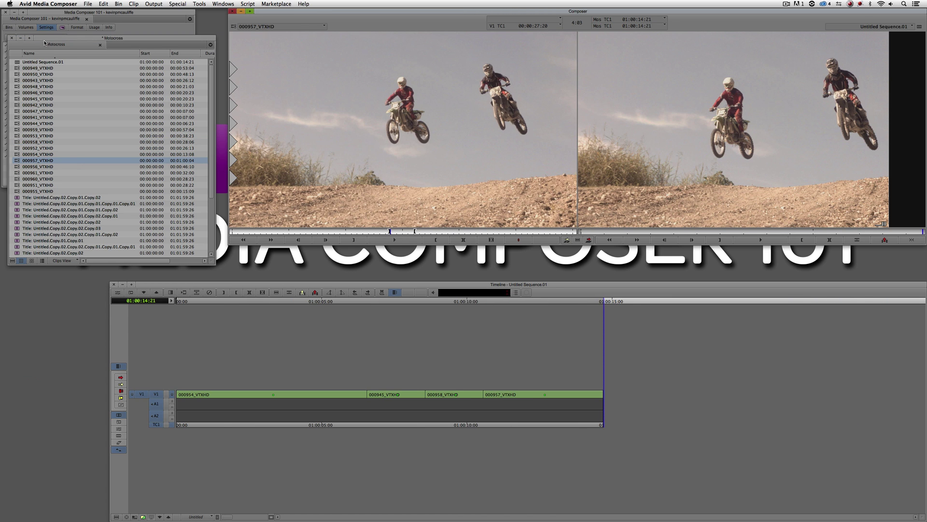
Step: Move Untitled Sequence.01 from the Motocross bin into the Yellow Sequences bin, and close the Motocross bin
{"action": "left_click_drag", "start_coordinate": [44, 42], "coordinate": [46, 189]}
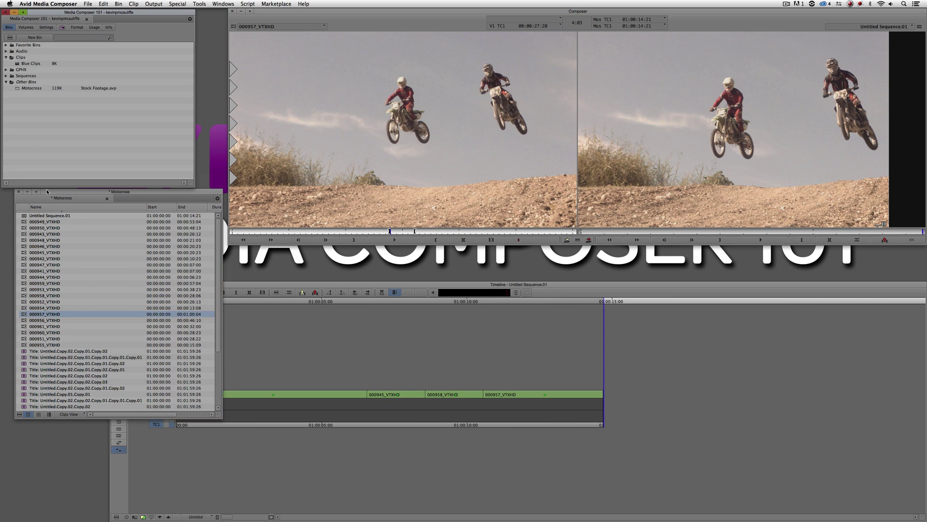
{"action": "left_click", "coordinate": [6, 75]}
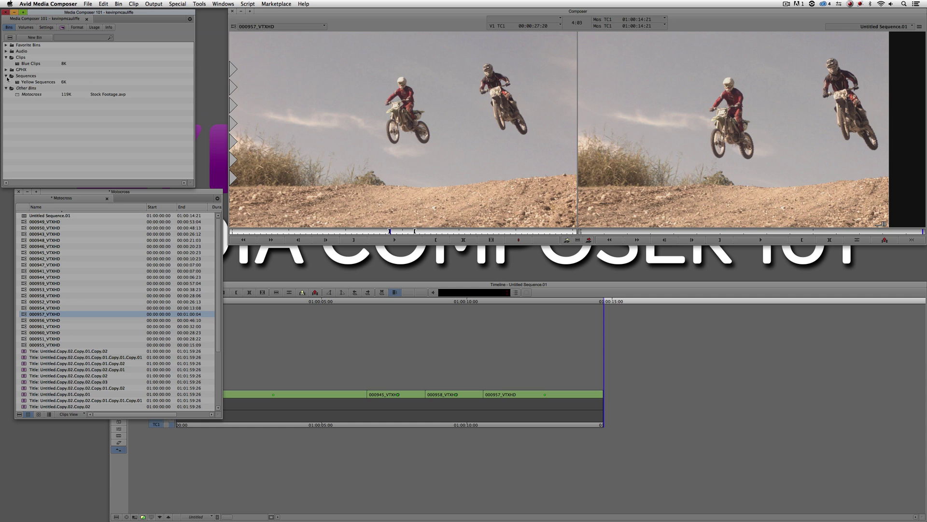
{"action": "double_click", "coordinate": [18, 82]}
{"action": "left_click_drag", "start_coordinate": [31, 219], "coordinate": [184, 117]}
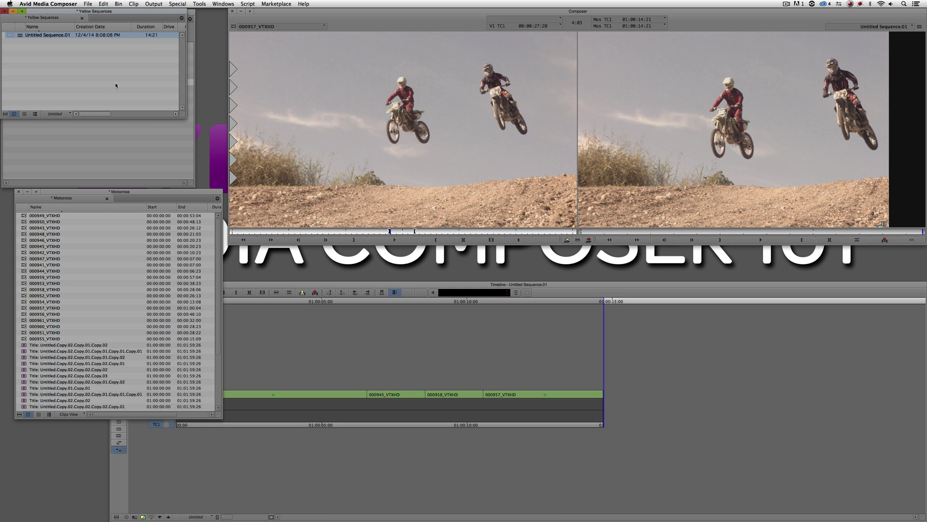
{"action": "left_click", "coordinate": [18, 191]}
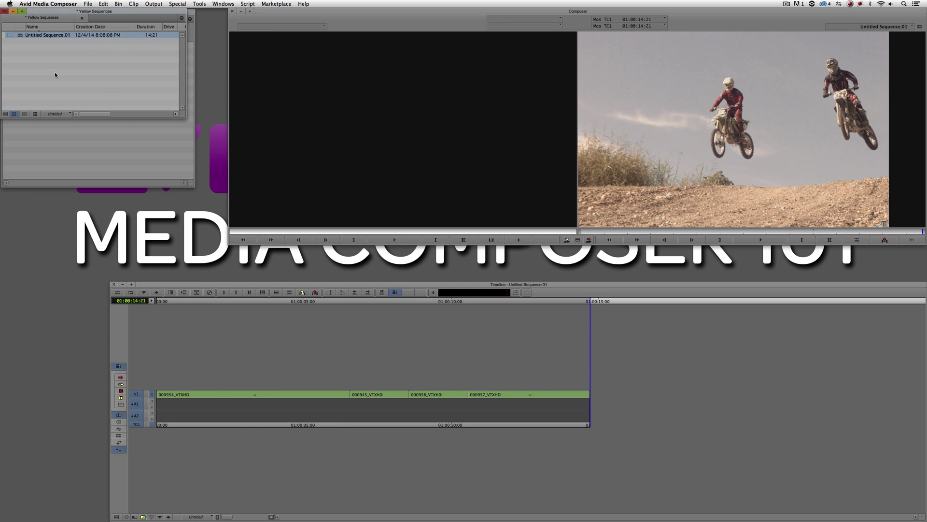
Step: Open Untitled Sequence.01 from the Yellow Sequences bin and park the playhead at 01:00:00:23 in the first clip
{"action": "double_click", "coordinate": [21, 37]}
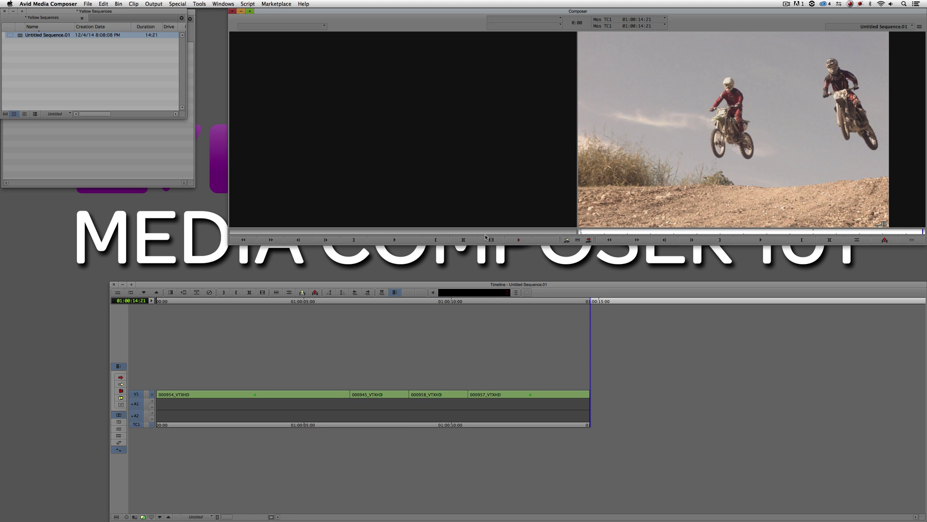
{"action": "left_click_drag", "start_coordinate": [440, 399], "coordinate": [179, 374]}
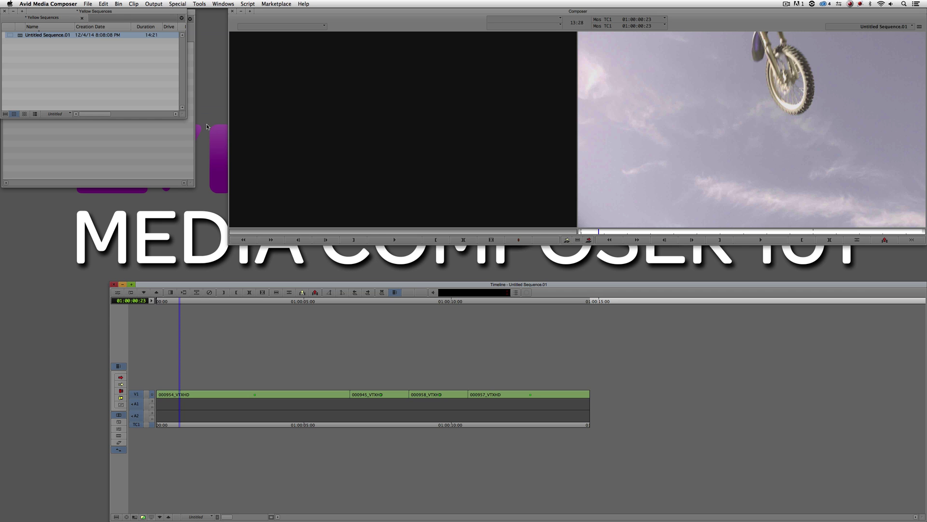
Step: Enlarge the Yellow Sequences bin and display the sequence's source material by enabling Show reference clips in Set Bin Display
{"action": "left_click_drag", "start_coordinate": [186, 117], "coordinate": [219, 184]}
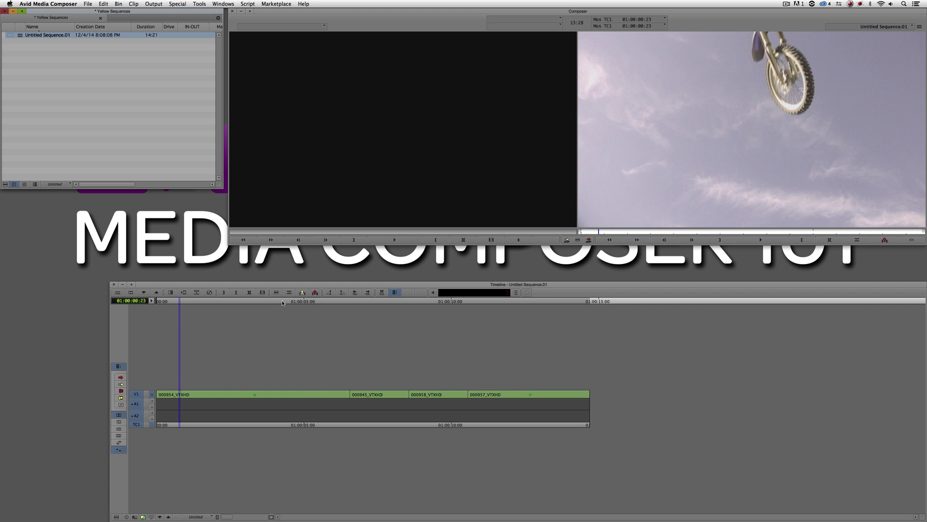
{"action": "left_click", "coordinate": [5, 184]}
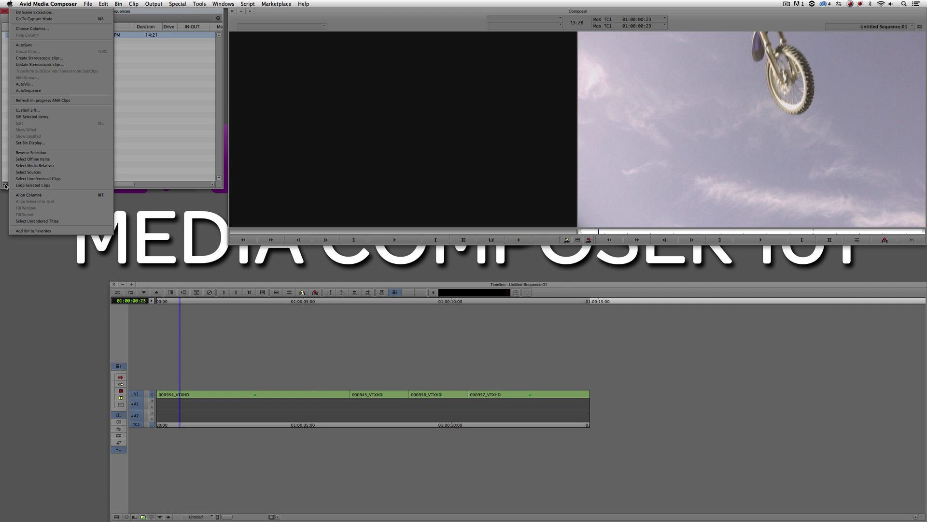
{"action": "left_click", "coordinate": [30, 142]}
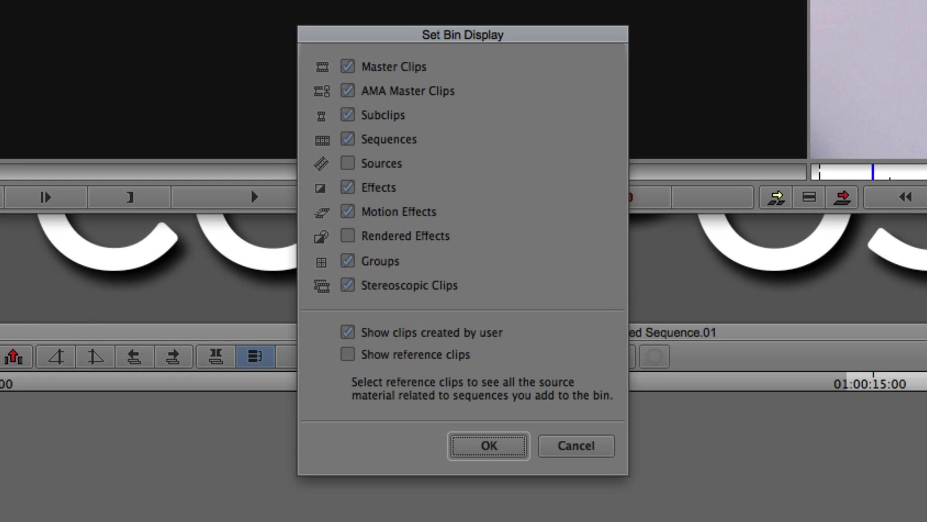
{"action": "left_click", "coordinate": [385, 355]}
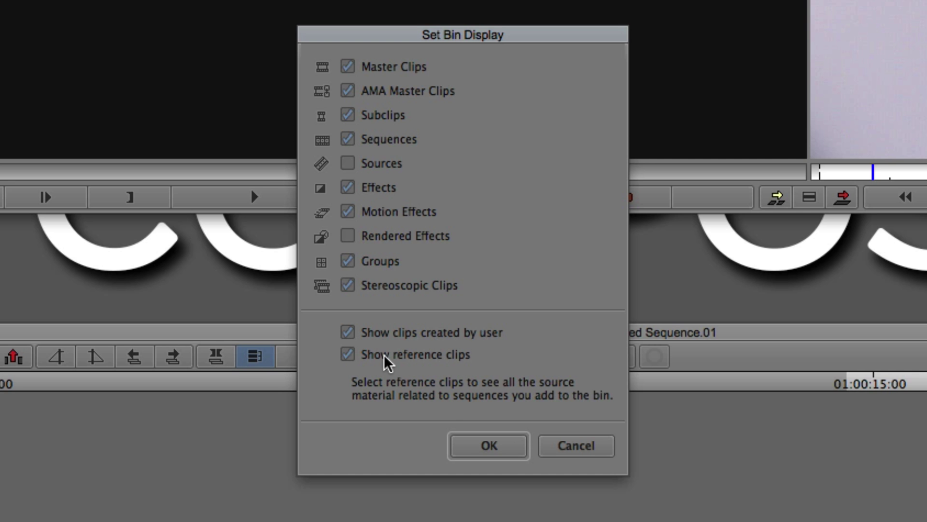
{"action": "left_click", "coordinate": [465, 445]}
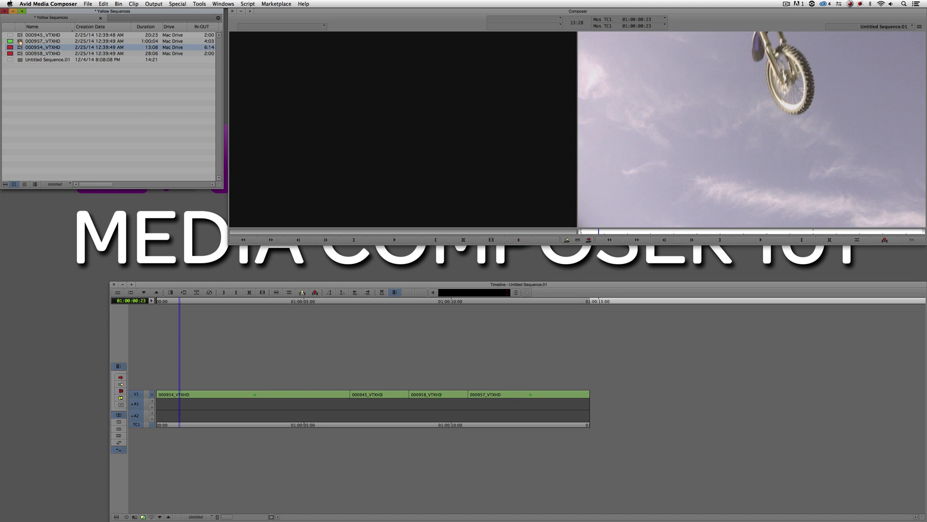
{"action": "left_click", "coordinate": [19, 39]}
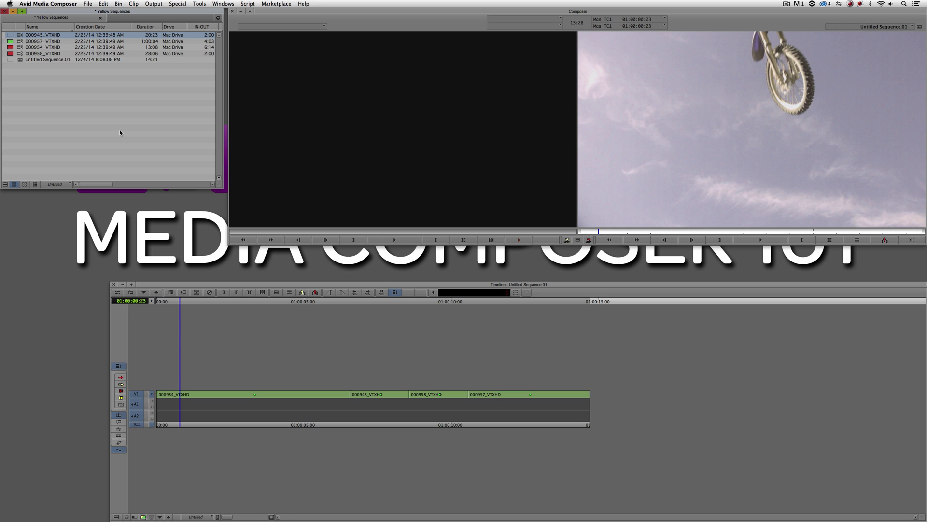
Step: Capture a screenshot of the Yellow Sequences bin and preview the image file on the Finder desktop
{"action": "key", "text": "super+shift+4"}
{"action": "left_click_drag", "start_coordinate": [1, 9], "coordinate": [220, 193]}
{"action": "key", "text": "super+h"}
{"action": "left_click", "coordinate": [904, 145]}
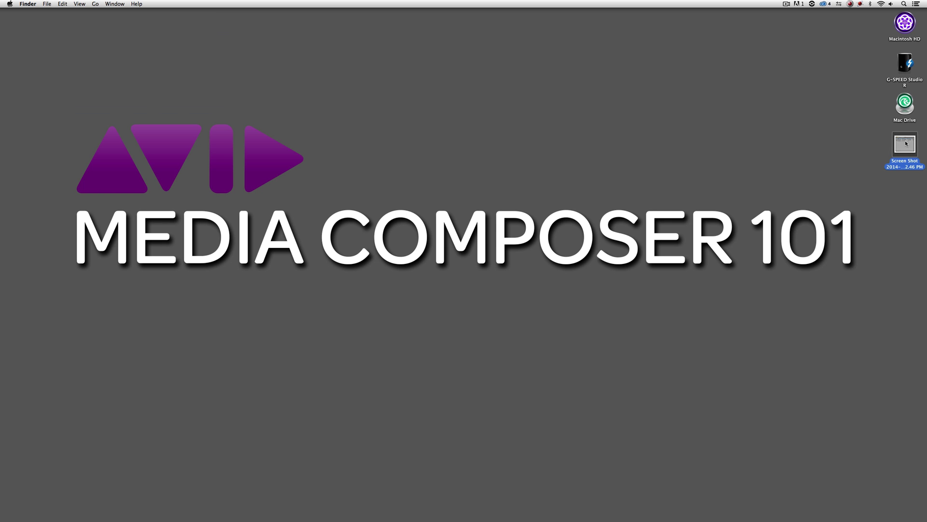
{"action": "key", "text": "space"}
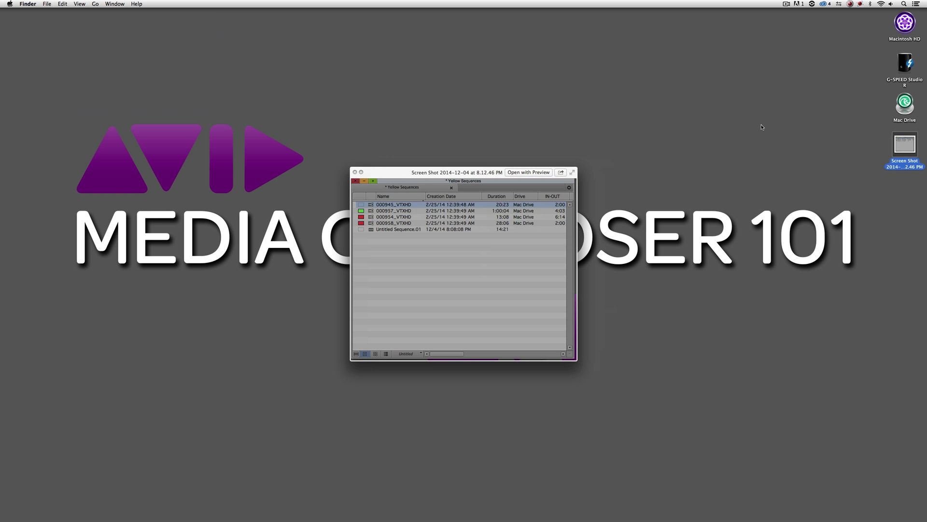
Step: Close the screenshot preview and switch back to Media Composer
{"action": "key", "text": "space"}
{"action": "left_click", "coordinate": [695, 182]}
{"action": "key", "text": "super+Tab"}
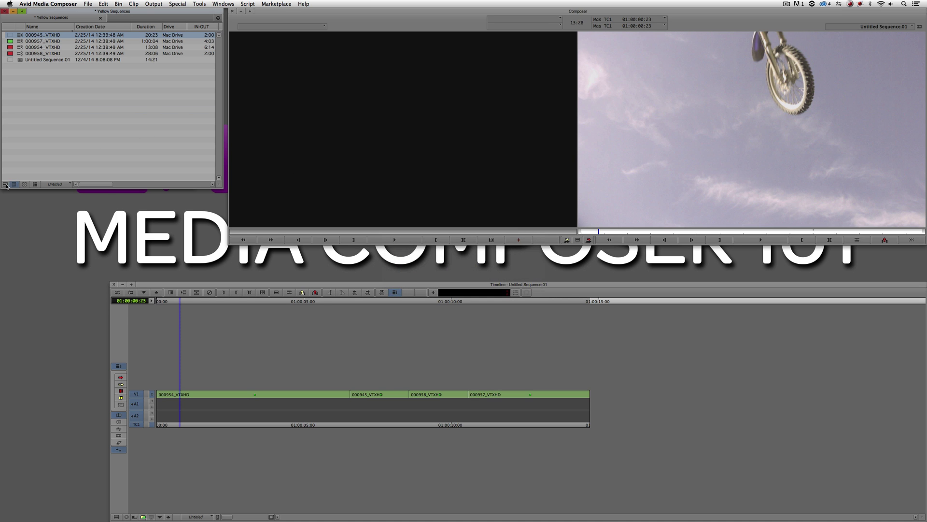
Step: Hide the source clips in the Yellow Sequences bin by disabling Show reference clips in Set Bin Display
{"action": "left_click", "coordinate": [5, 184]}
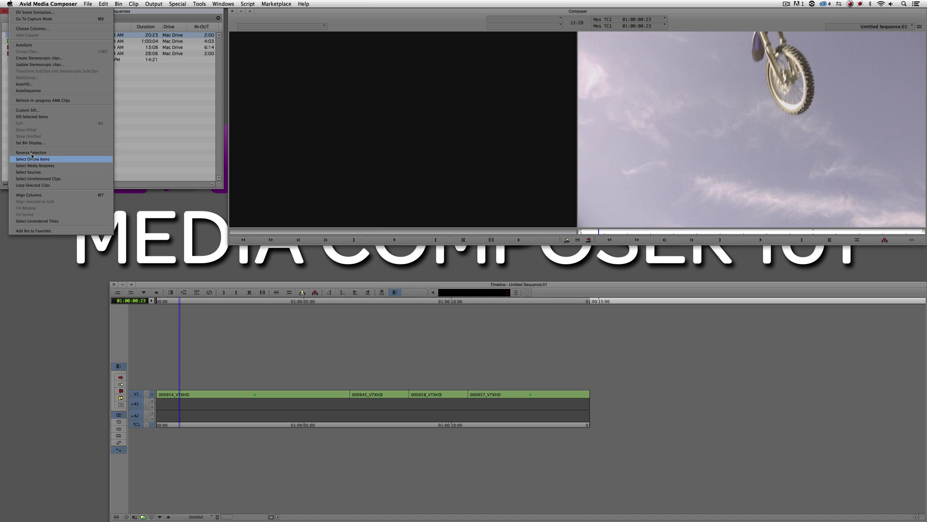
{"action": "left_click", "coordinate": [53, 143]}
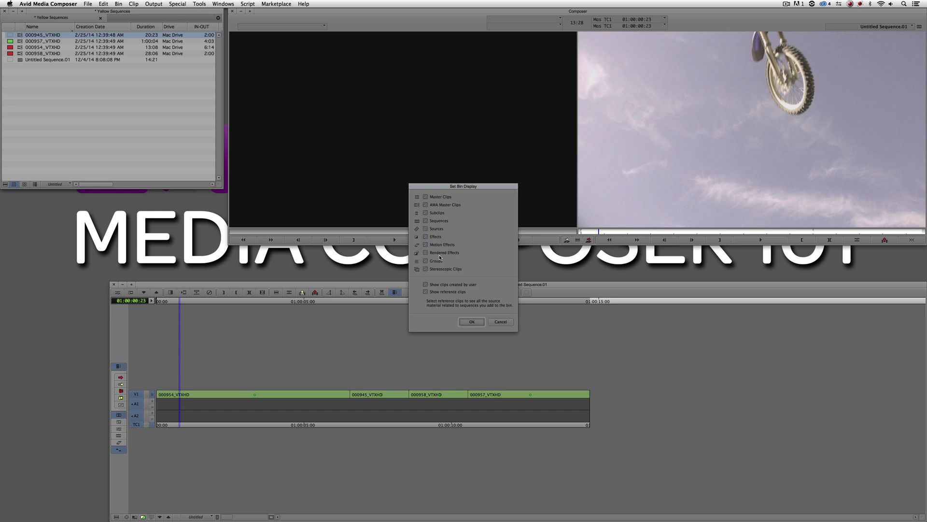
{"action": "left_click", "coordinate": [472, 321]}
Step: Rename Untitled Sequence.01 in the Yellow Sequences bin to the editor's first name followed by "Sequence"
{"action": "left_click", "coordinate": [47, 36]}
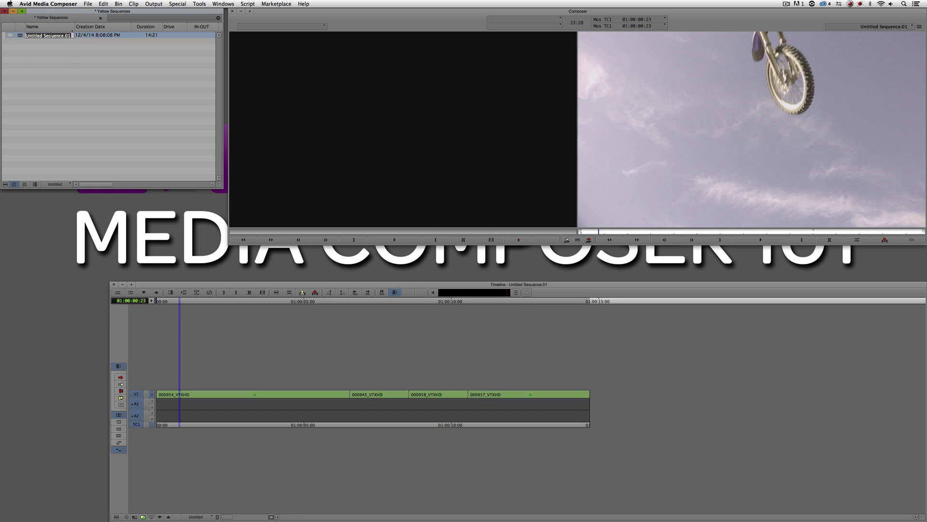
{"action": "type", "text": "Kevin Sequen"}
{"action": "key", "text": "Return"}
{"action": "left_click", "coordinate": [50, 52]}
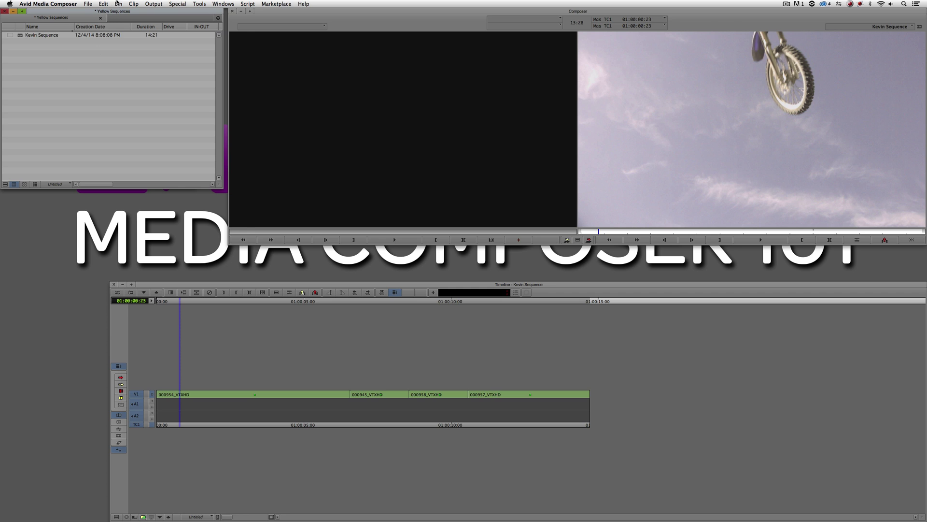
Step: Review the columns available for the Yellow Sequences bin without changing them, and look over the clip and bin commands
{"action": "left_click", "coordinate": [118, 4]}
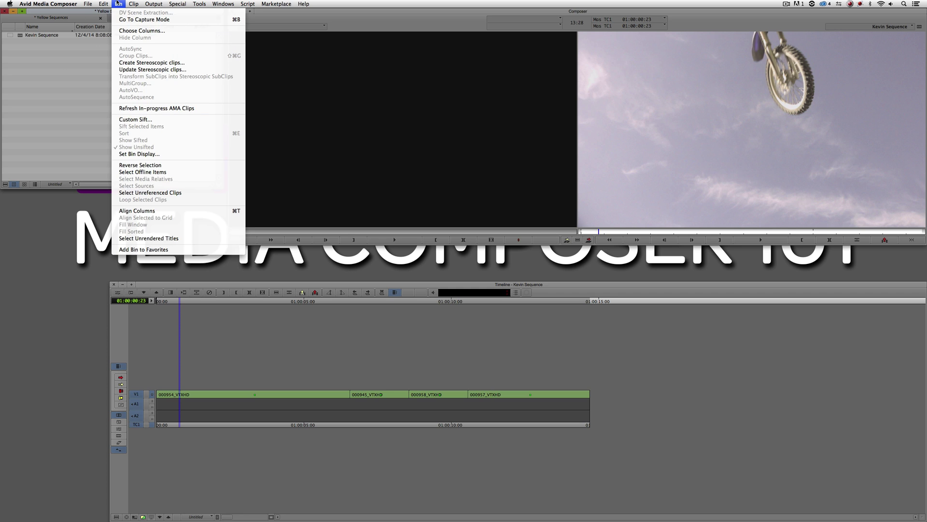
{"action": "left_click", "coordinate": [129, 30]}
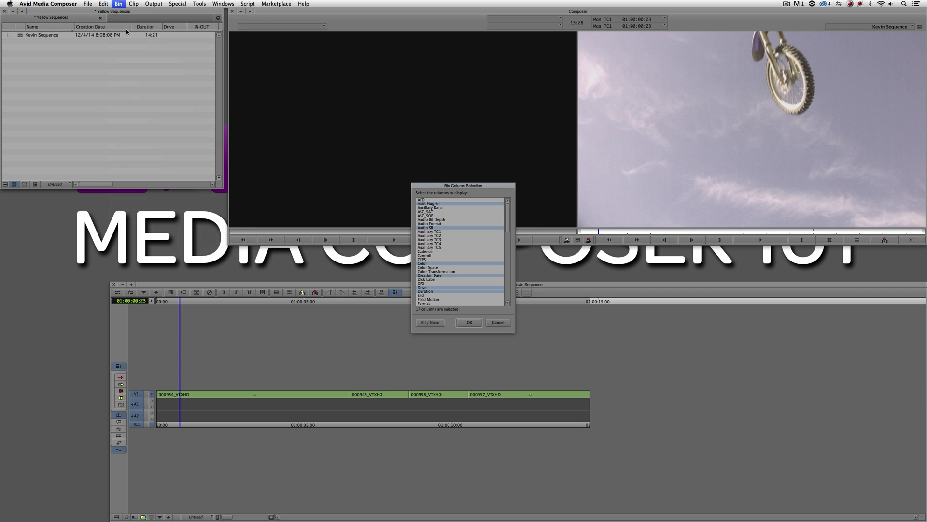
{"action": "left_click", "coordinate": [497, 323]}
{"action": "left_click", "coordinate": [133, 5]}
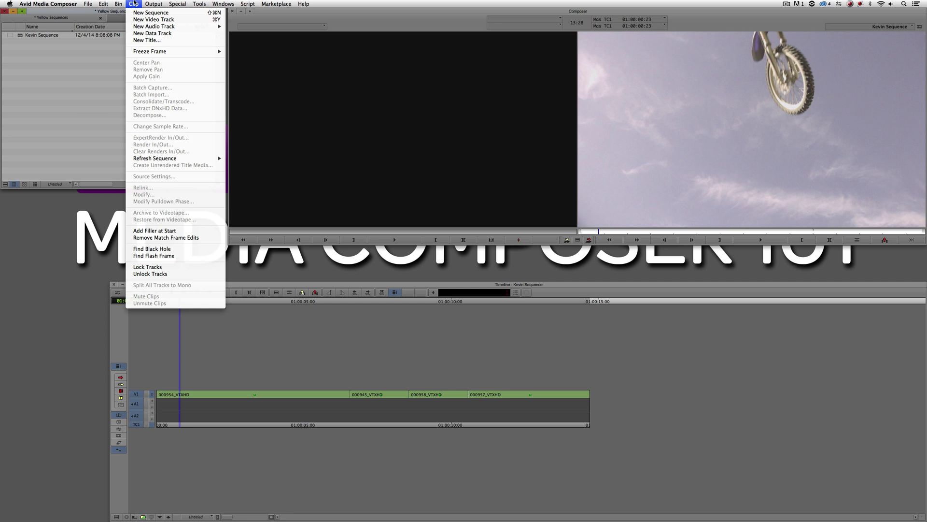
{"action": "mouse_move", "coordinate": [119, 3]}
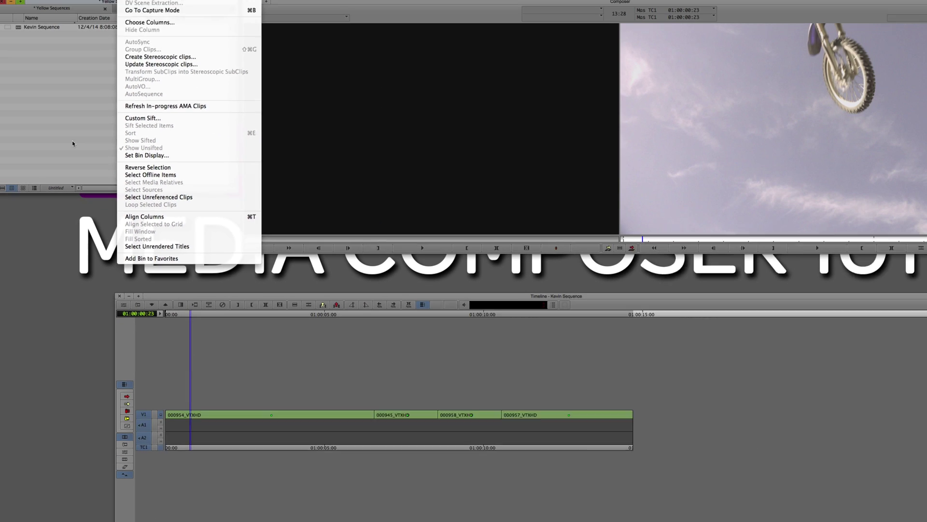
{"action": "left_click", "coordinate": [200, 217]}
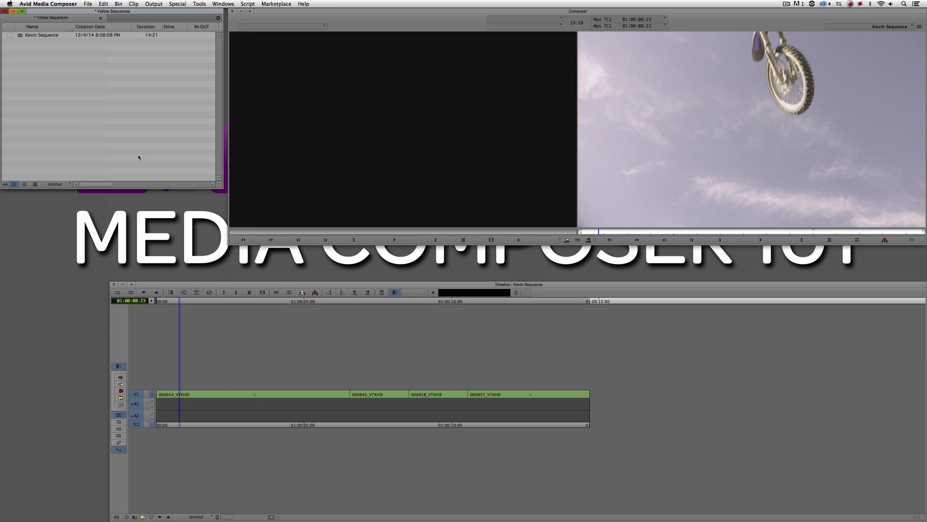
Step: Move the Yellow Sequences bin aside and reopen the Motocross bin from the project's Other Bins folder
{"action": "left_click_drag", "start_coordinate": [132, 23], "coordinate": [129, 164]}
{"action": "left_click", "coordinate": [37, 91]}
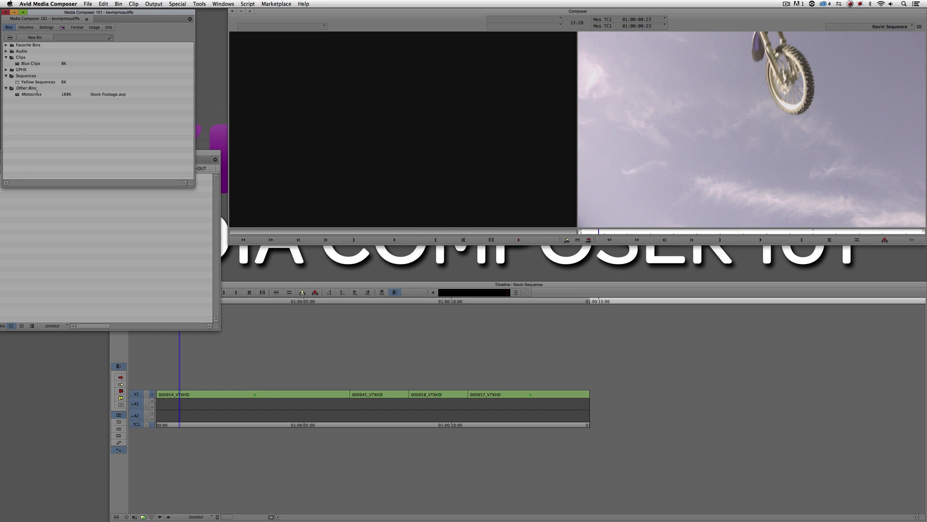
{"action": "double_click", "coordinate": [17, 95]}
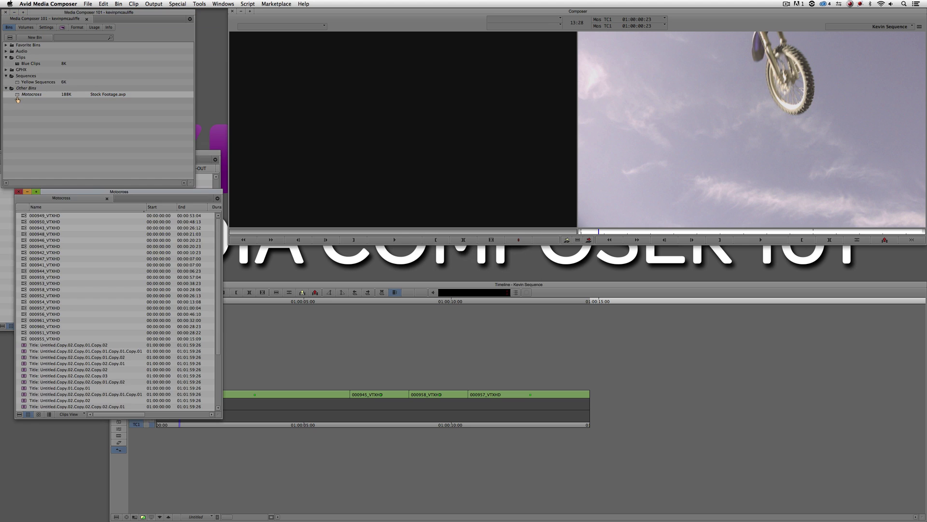
{"action": "left_click_drag", "start_coordinate": [51, 191], "coordinate": [50, 61]}
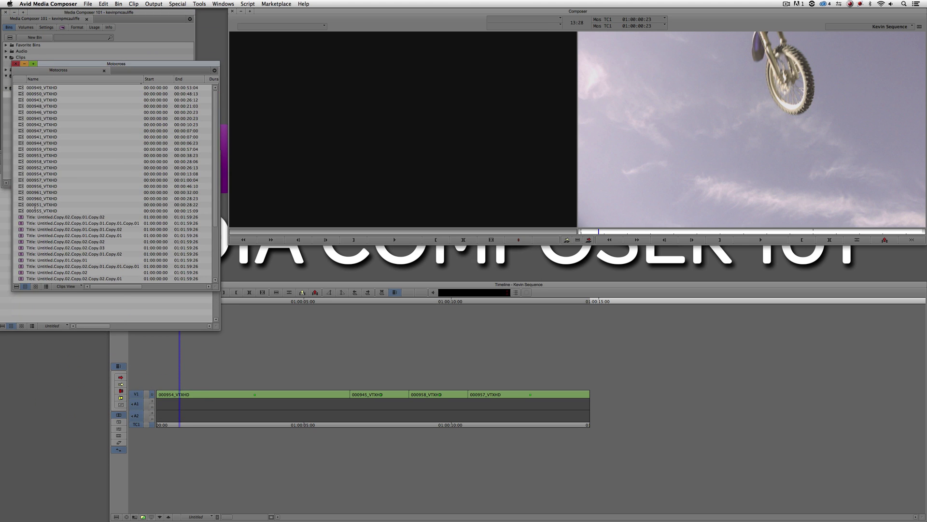
Step: Filter the titles out of the reopened Motocross bin by disabling Effects in Set Bin Display
{"action": "left_click", "coordinate": [21, 288]}
{"action": "left_click", "coordinate": [63, 196]}
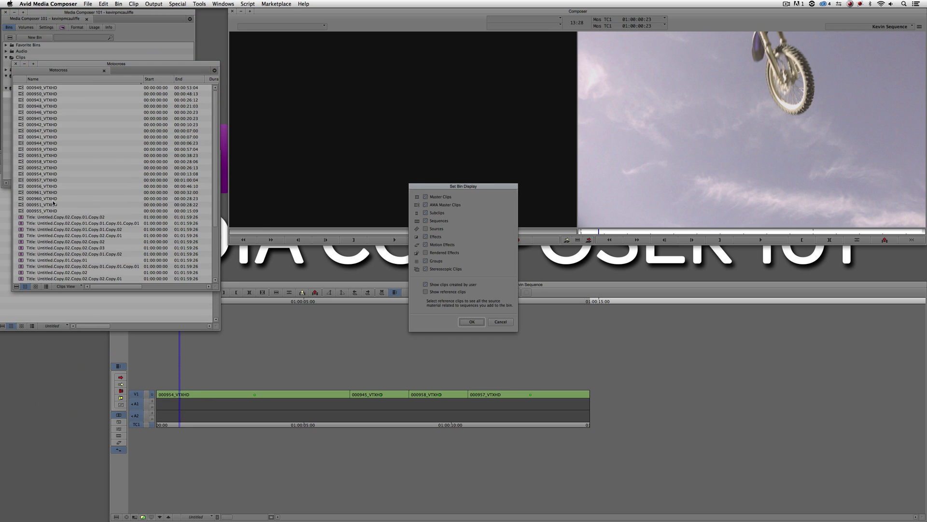
{"action": "left_click", "coordinate": [470, 322]}
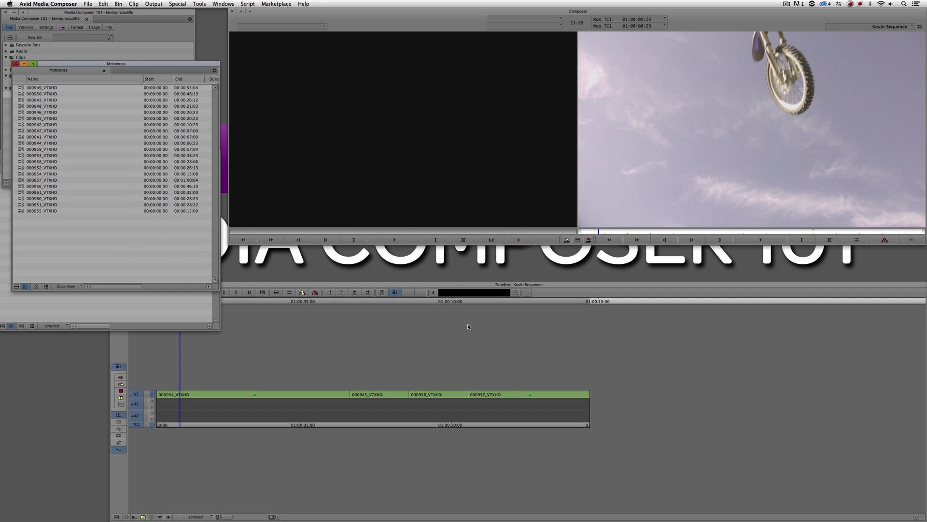
Step: Show the Motocross bin as frame thumbnails, and return it to Text view with its columns aligned
{"action": "left_click", "coordinate": [35, 287]}
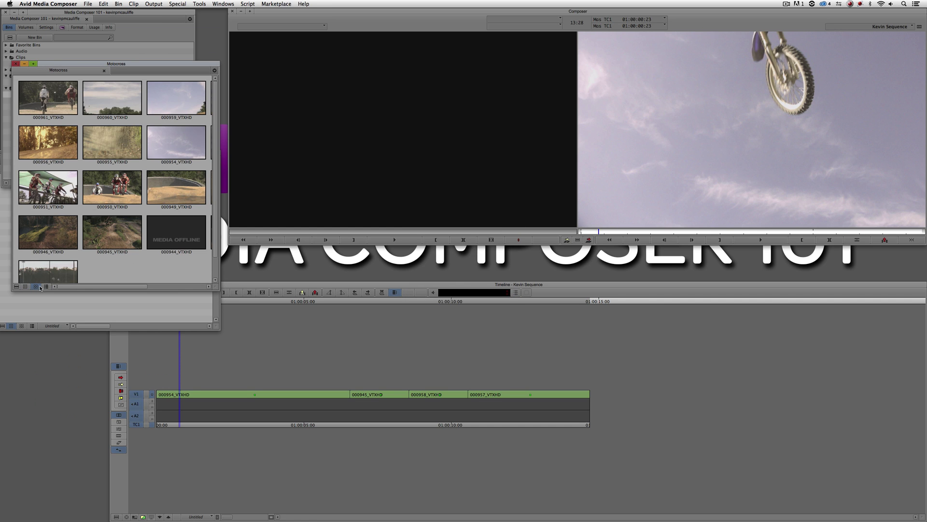
{"action": "left_click", "coordinate": [25, 286]}
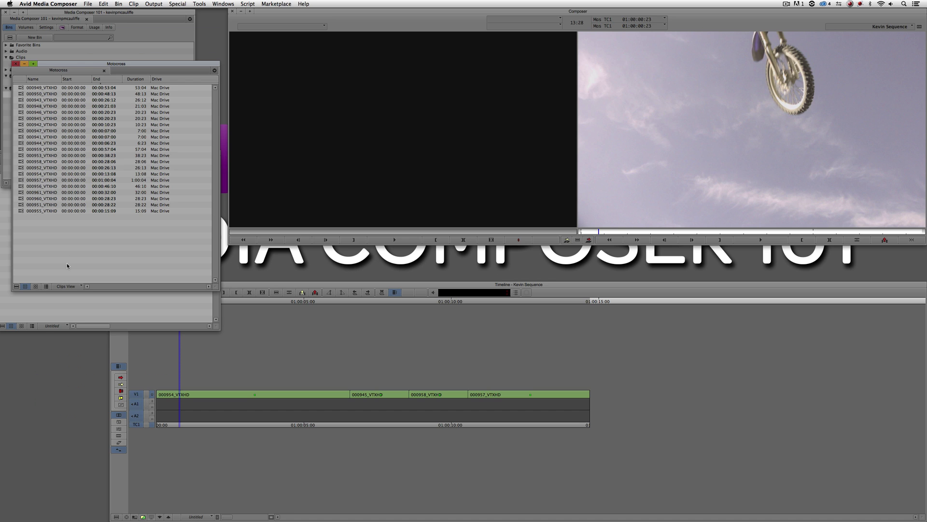
Step: Select the offline items in the Motocross bin and load clip 000944_VTXHD into the source monitor
{"action": "left_click", "coordinate": [118, 4]}
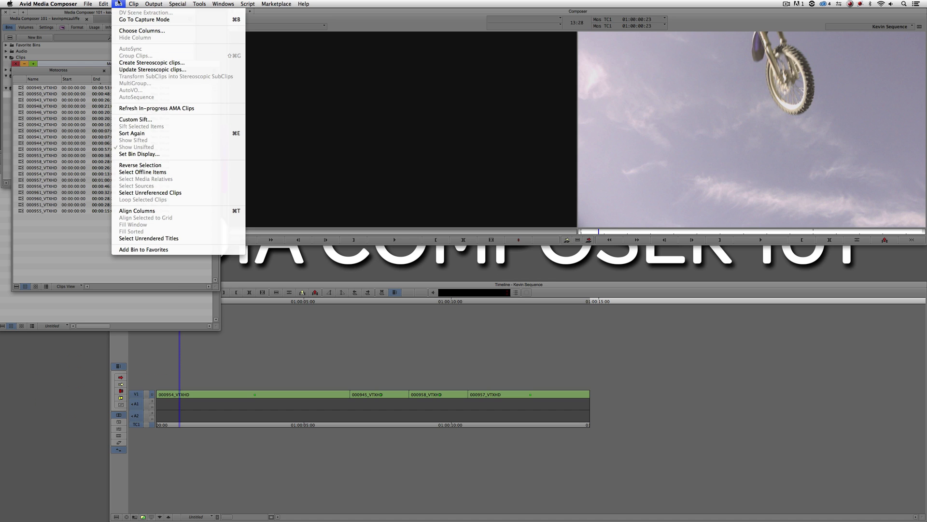
{"action": "left_click", "coordinate": [140, 164]}
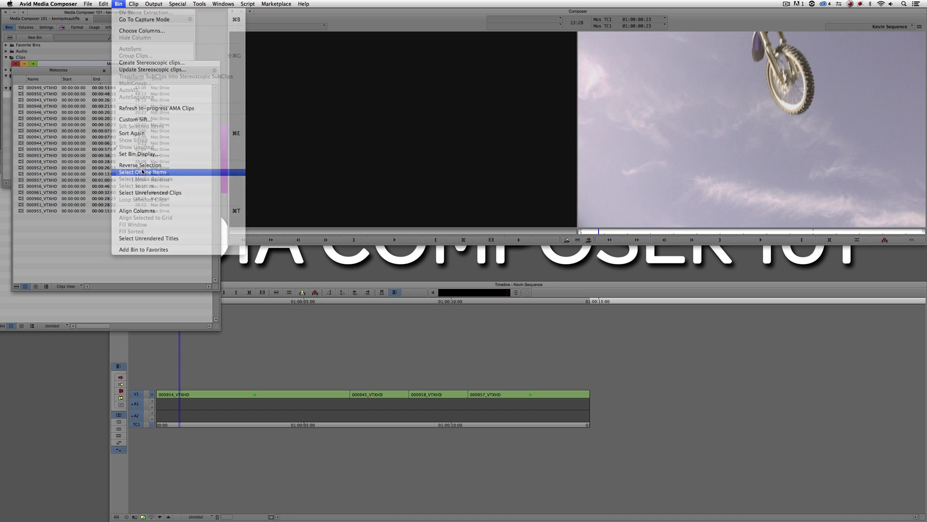
{"action": "left_click_drag", "start_coordinate": [62, 144], "coordinate": [304, 176]}
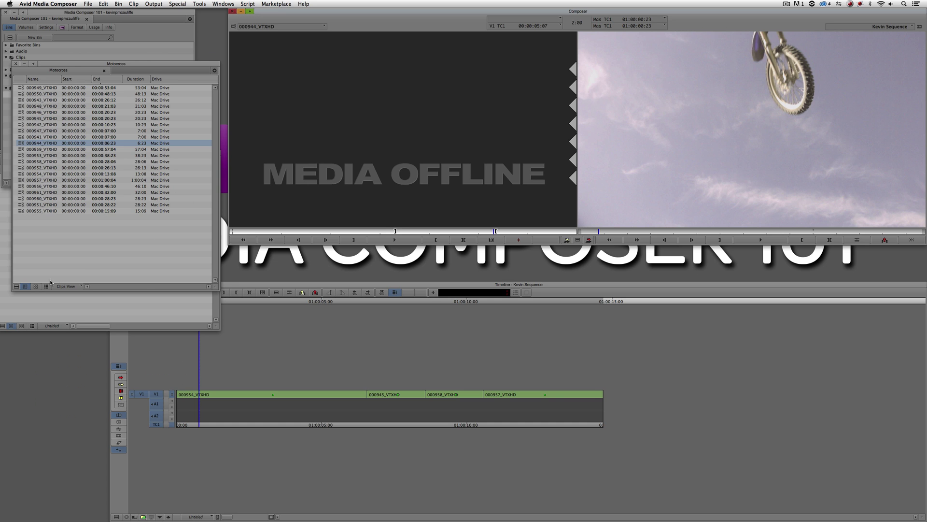
Step: Check the Motocross clips as frame thumbnails, move the bin clear of the Yellow Sequences bin, and return it to Text view
{"action": "left_click", "coordinate": [35, 287]}
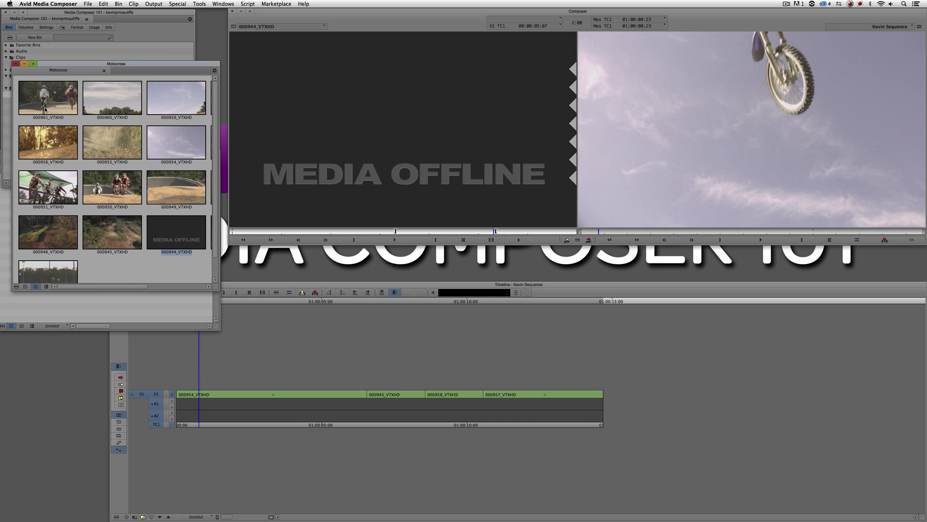
{"action": "left_click_drag", "start_coordinate": [48, 69], "coordinate": [313, 120]}
{"action": "left_click", "coordinate": [27, 291]}
Step: Arrange the Yellow Sequences bin directly above the Motocross bin so both are accessible
{"action": "left_click", "coordinate": [139, 224]}
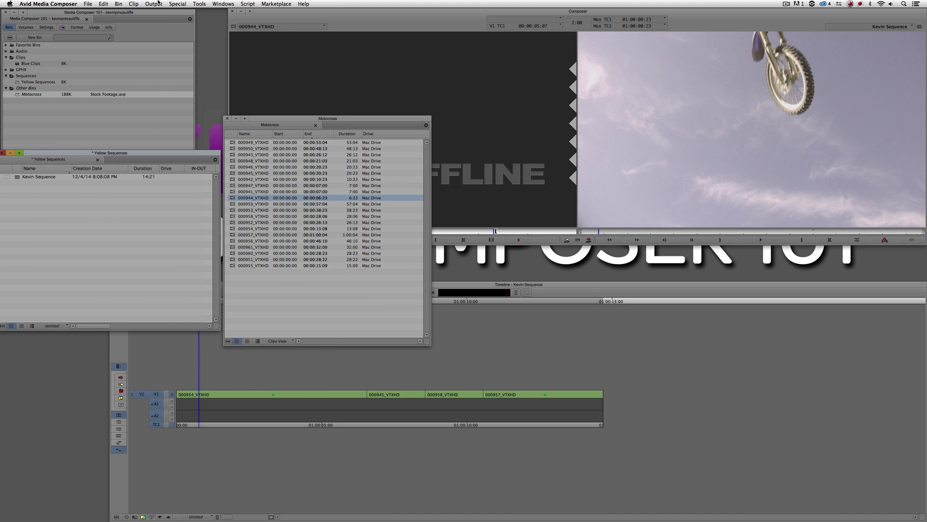
{"action": "left_click", "coordinate": [118, 4]}
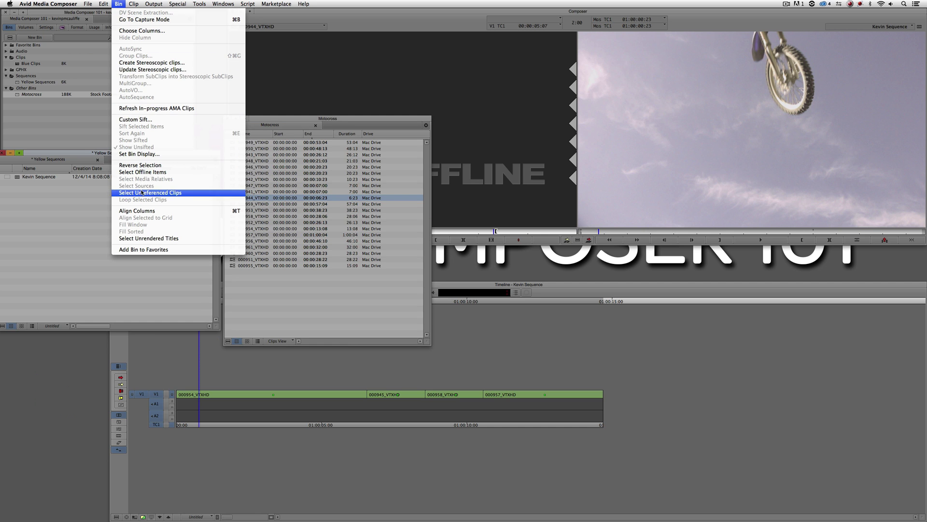
{"action": "left_click", "coordinate": [279, 122]}
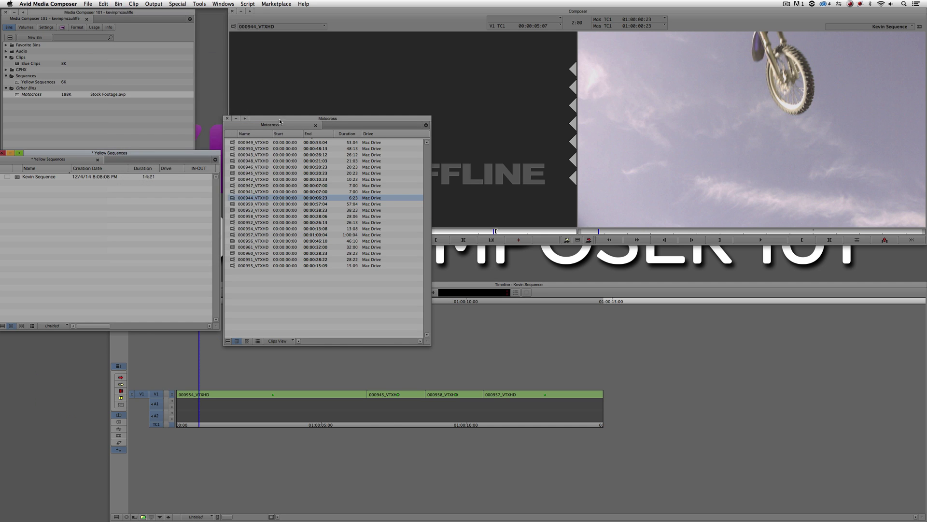
{"action": "left_click_drag", "start_coordinate": [283, 124], "coordinate": [68, 296]}
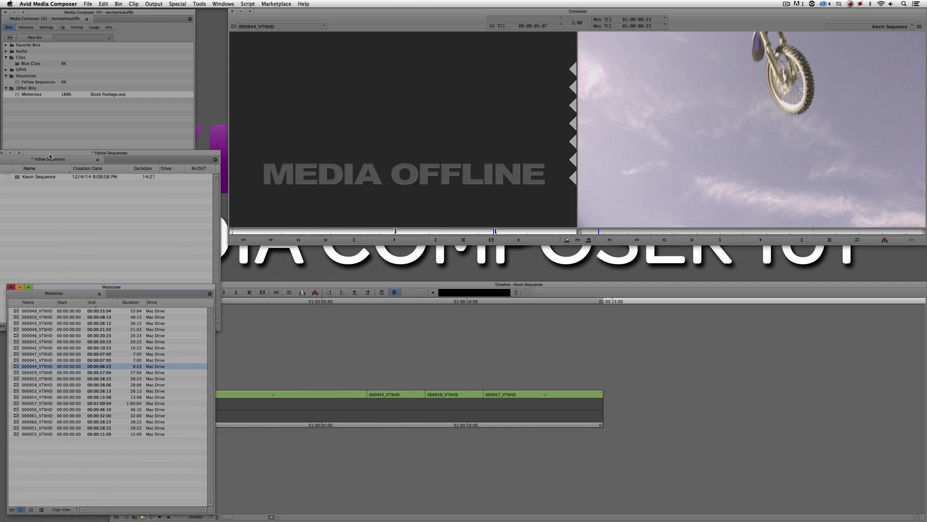
{"action": "left_click_drag", "start_coordinate": [51, 155], "coordinate": [62, 92]}
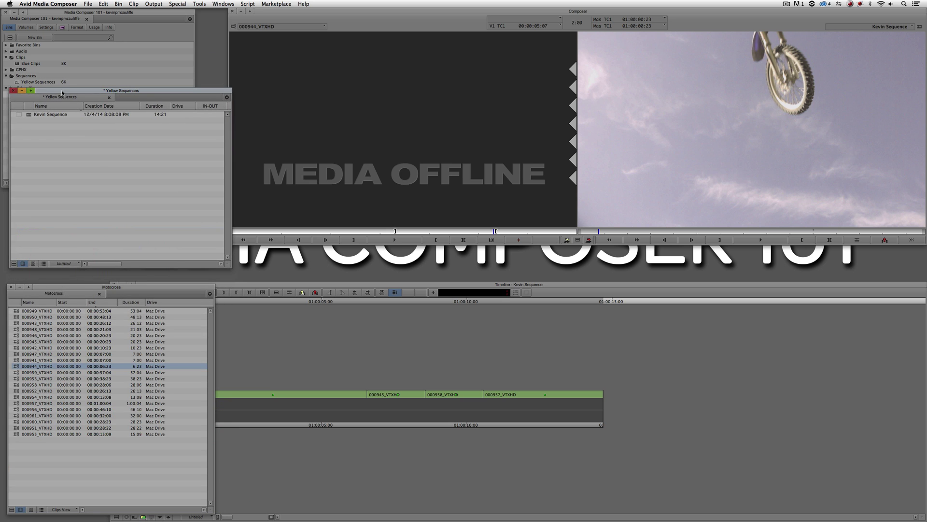
Step: Select the sequence in the Yellow Sequences bin and review the clips it uses at several points in the timeline
{"action": "left_click", "coordinate": [35, 114]}
{"action": "left_click", "coordinate": [742, 150]}
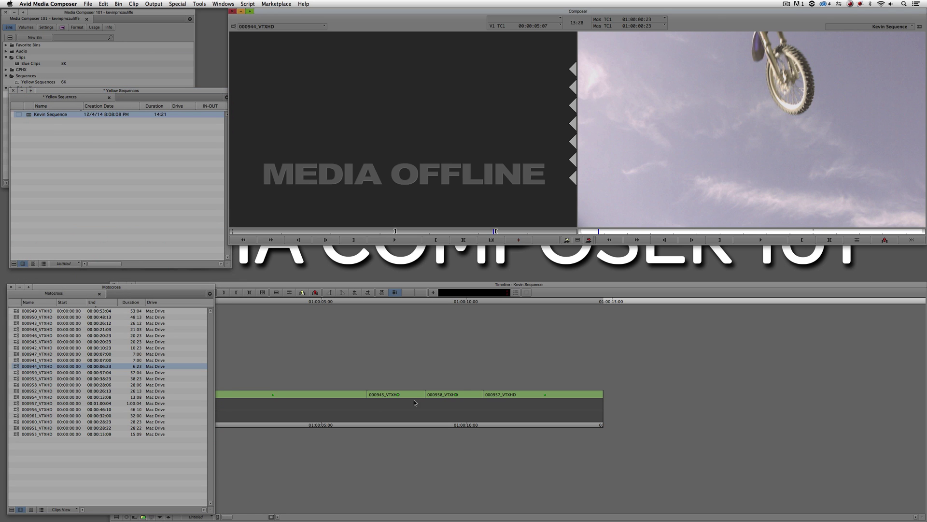
{"action": "left_click", "coordinate": [369, 367]}
{"action": "left_click_drag", "start_coordinate": [368, 367], "coordinate": [549, 377]}
{"action": "left_click", "coordinate": [213, 392]}
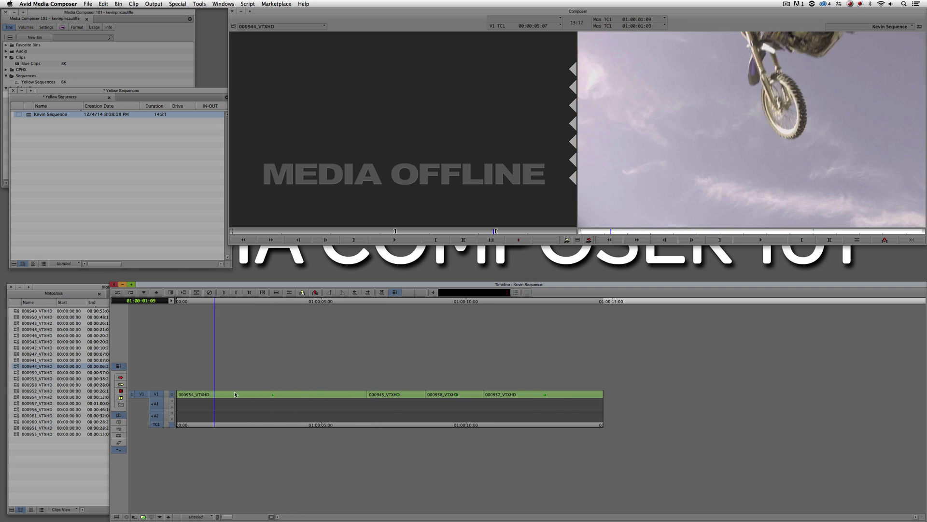
{"action": "left_click", "coordinate": [551, 392]}
{"action": "left_click", "coordinate": [332, 392]}
{"action": "left_click", "coordinate": [438, 392]}
{"action": "left_click", "coordinate": [476, 390]}
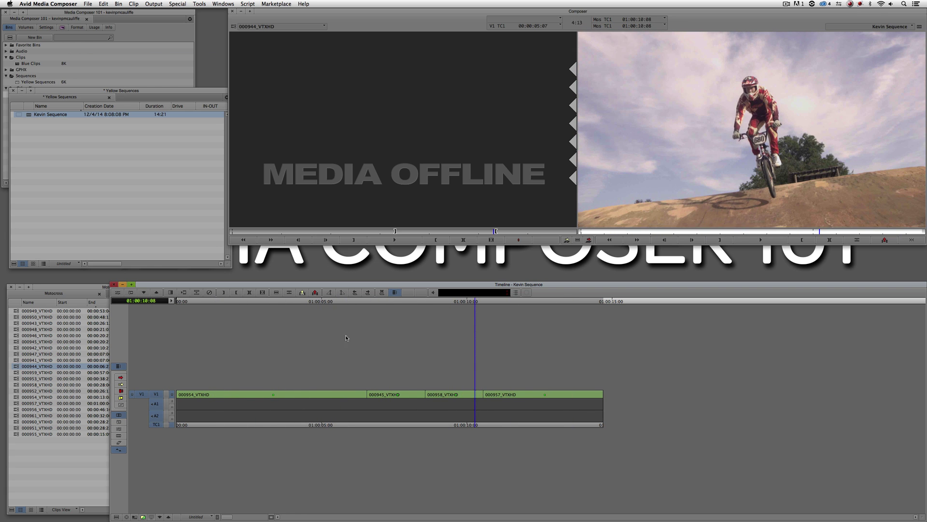
Step: Bring the Motocross bin back in front and use Select Media Relatives on the sequence in the Yellow Sequences bin
{"action": "left_click_drag", "start_coordinate": [65, 286], "coordinate": [62, 273]}
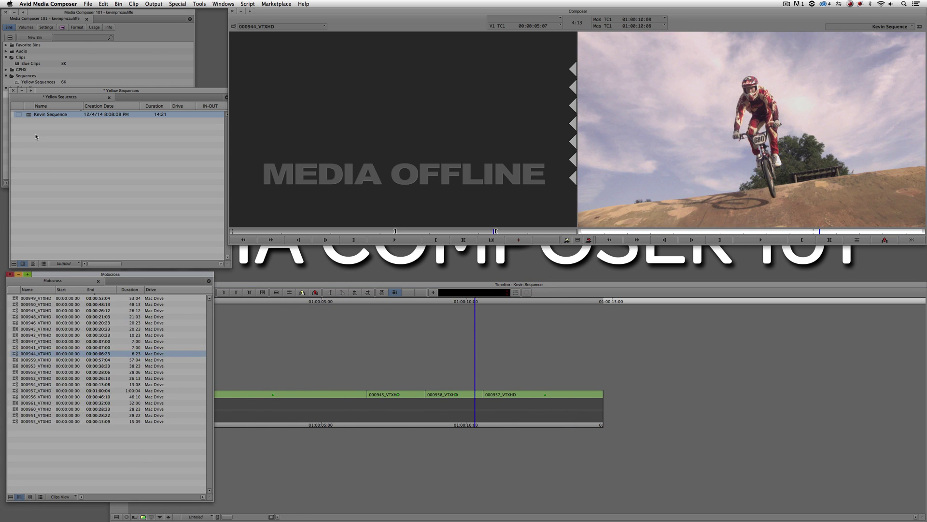
{"action": "left_click", "coordinate": [32, 116]}
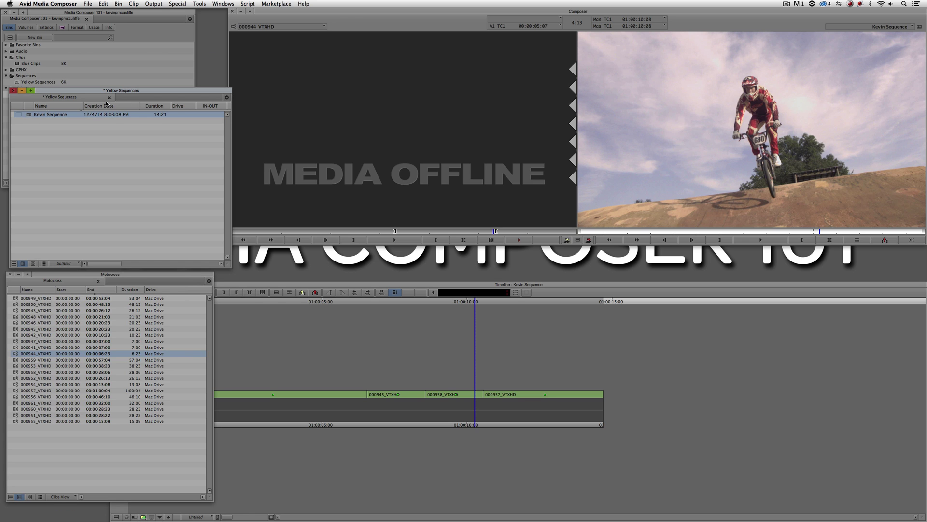
{"action": "left_click", "coordinate": [118, 3]}
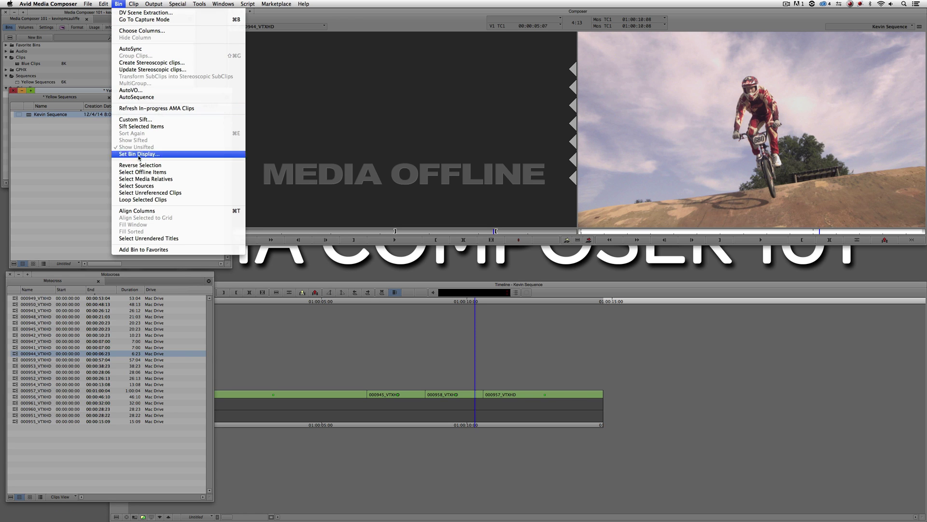
{"action": "left_click", "coordinate": [140, 179]}
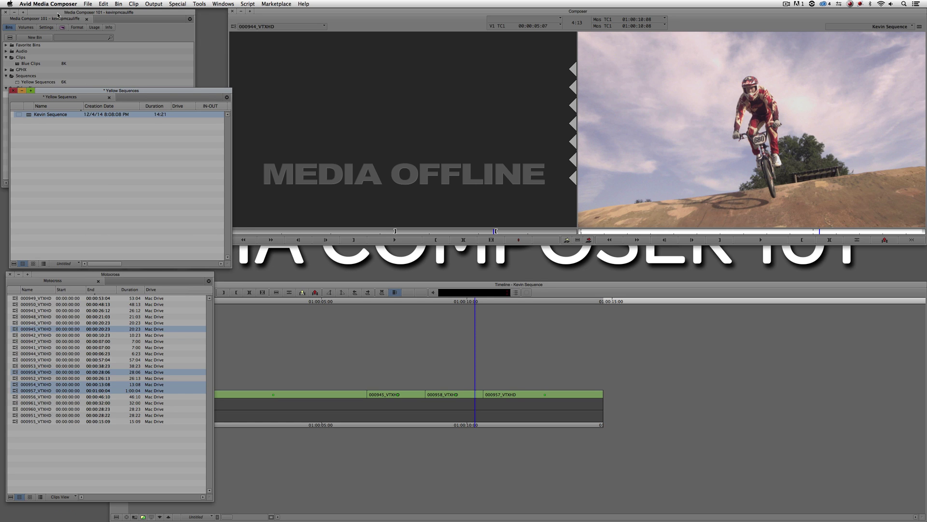
Step: Open the Blue Clips bin, move the selected media relatives into it from Motocross, and show it in Text view
{"action": "double_click", "coordinate": [18, 65]}
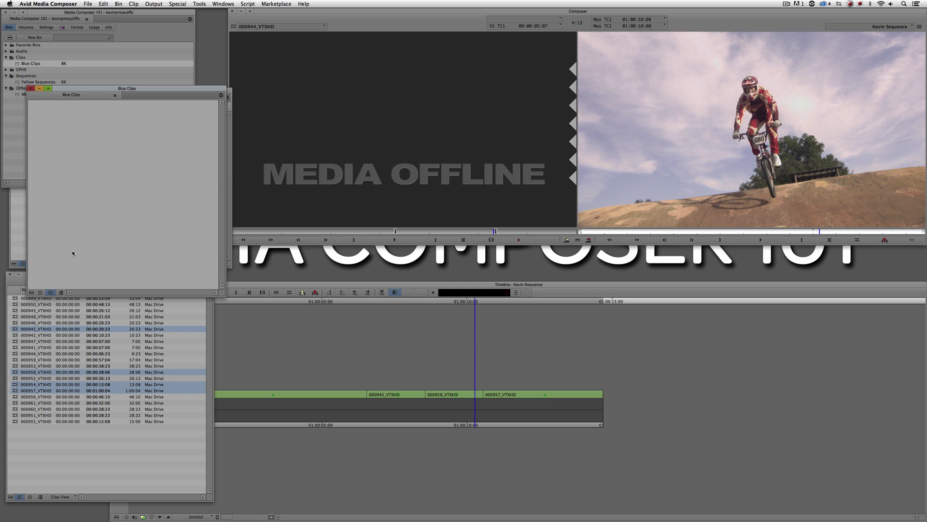
{"action": "left_click_drag", "start_coordinate": [20, 330], "coordinate": [101, 162]}
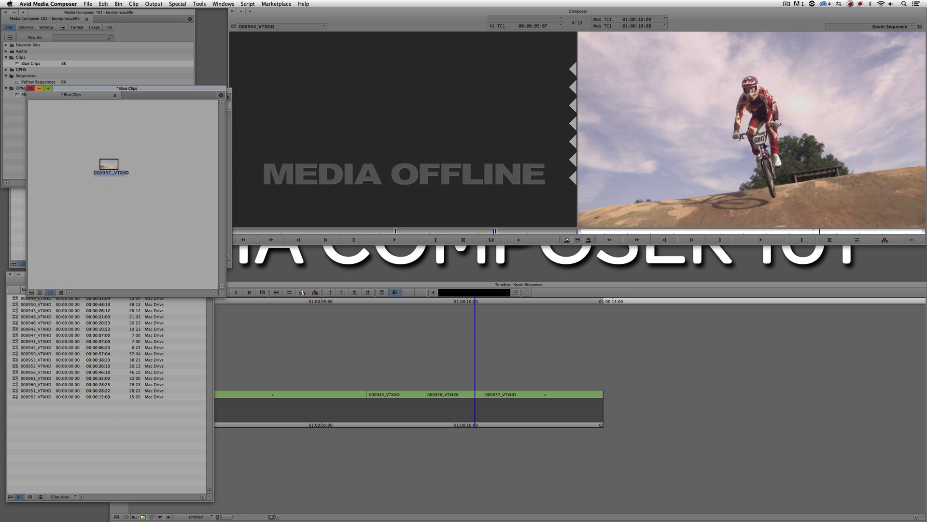
{"action": "left_click", "coordinate": [41, 292]}
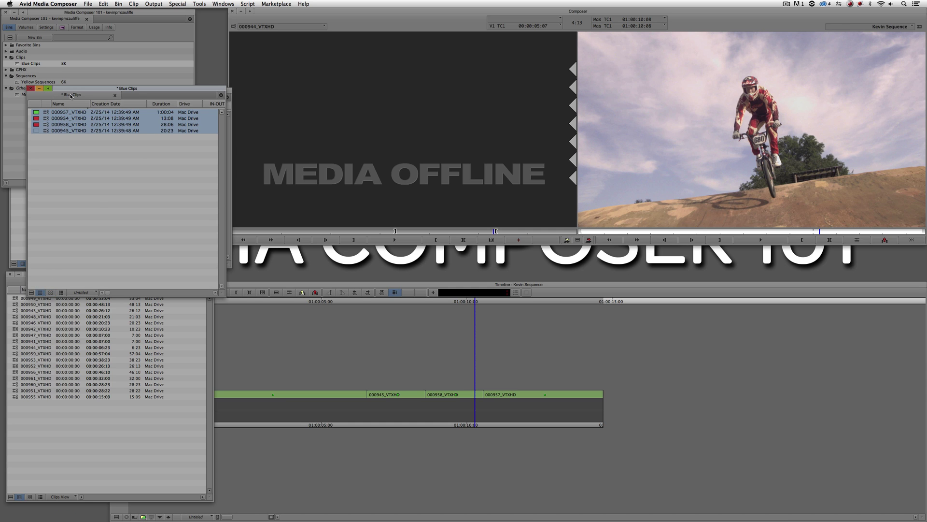
Step: Move the four clips from Blue Clips back into the Motocross bin and close the Blue Clips bin
{"action": "left_click_drag", "start_coordinate": [70, 96], "coordinate": [49, 357]}
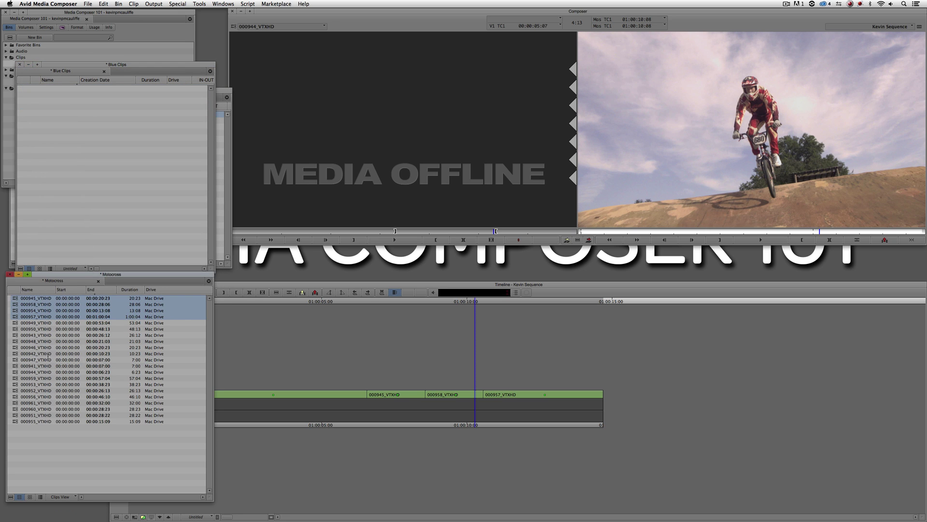
{"action": "left_click", "coordinate": [20, 65]}
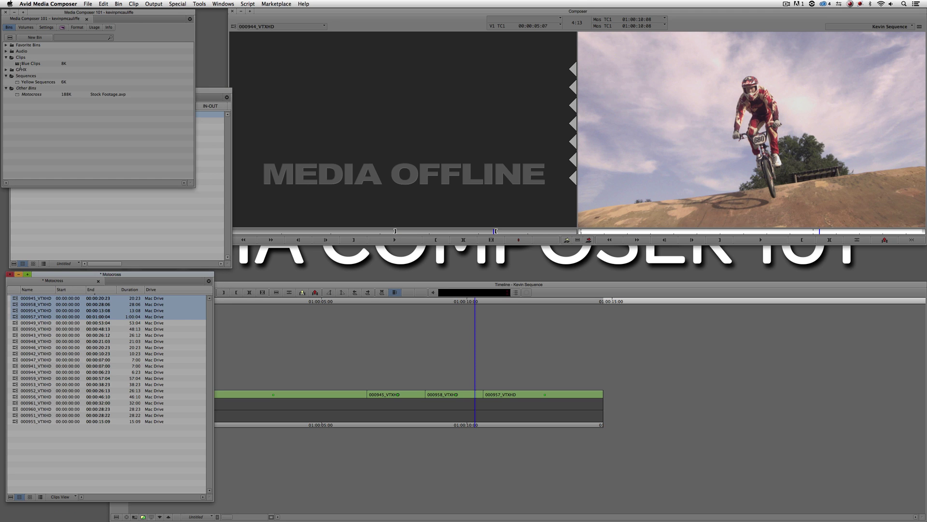
Step: Try Select Unreferenced Clips with the Yellow Sequences bin active, acknowledging the notice about open bins
{"action": "left_click", "coordinate": [116, 228]}
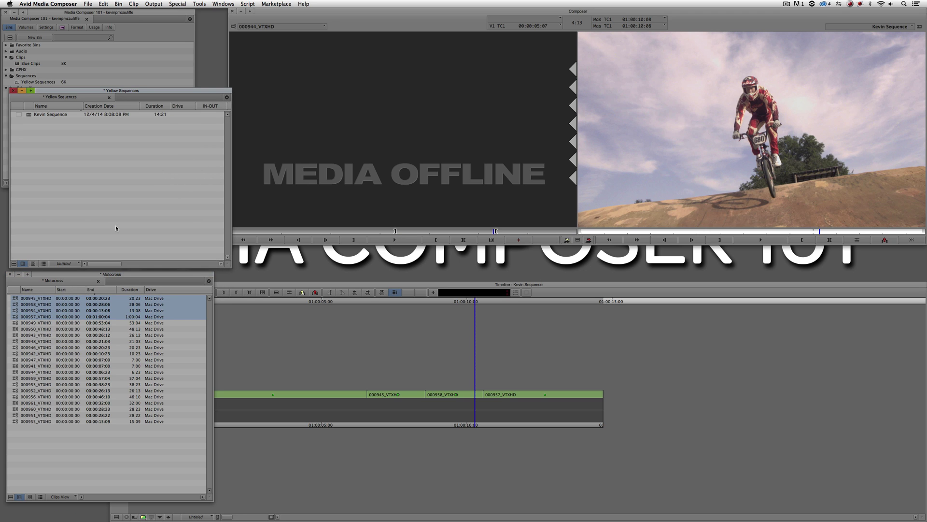
{"action": "left_click", "coordinate": [29, 116]}
{"action": "left_click", "coordinate": [119, 4]}
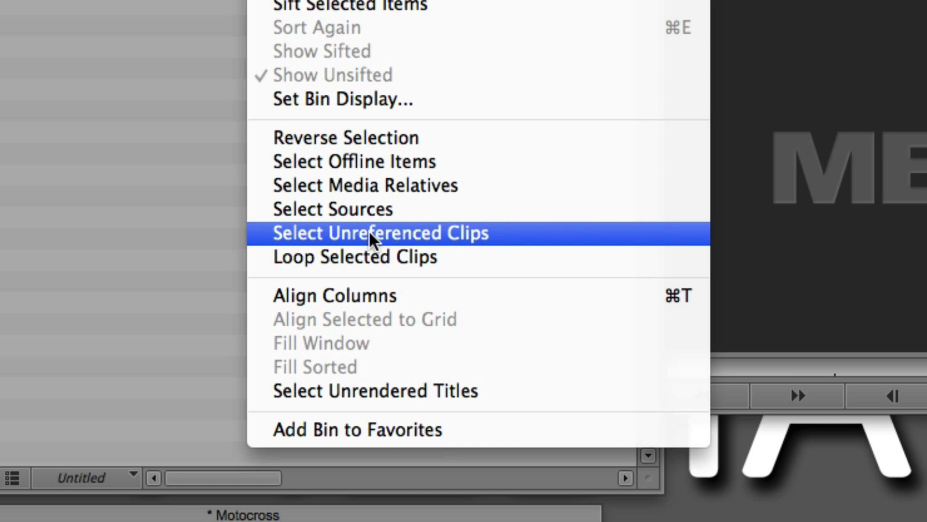
{"action": "left_click", "coordinate": [368, 233]}
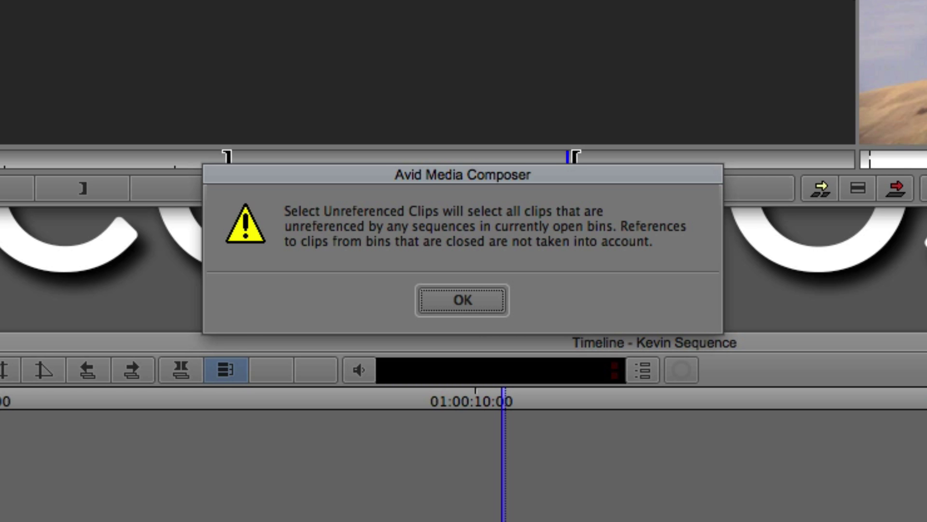
{"action": "left_click", "coordinate": [451, 300]}
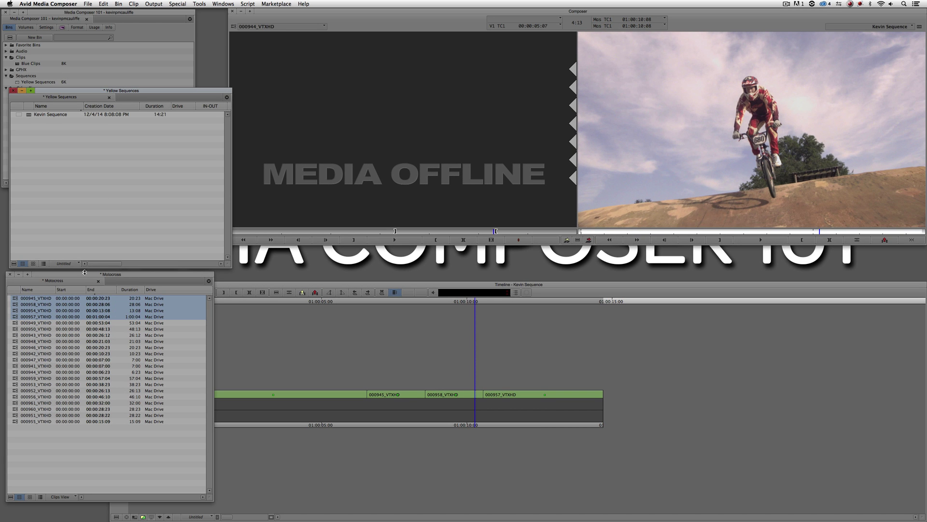
Step: Clear the selection in the Motocross bin and use Select Unreferenced Clips there, acknowledging the notice
{"action": "left_click", "coordinate": [85, 276]}
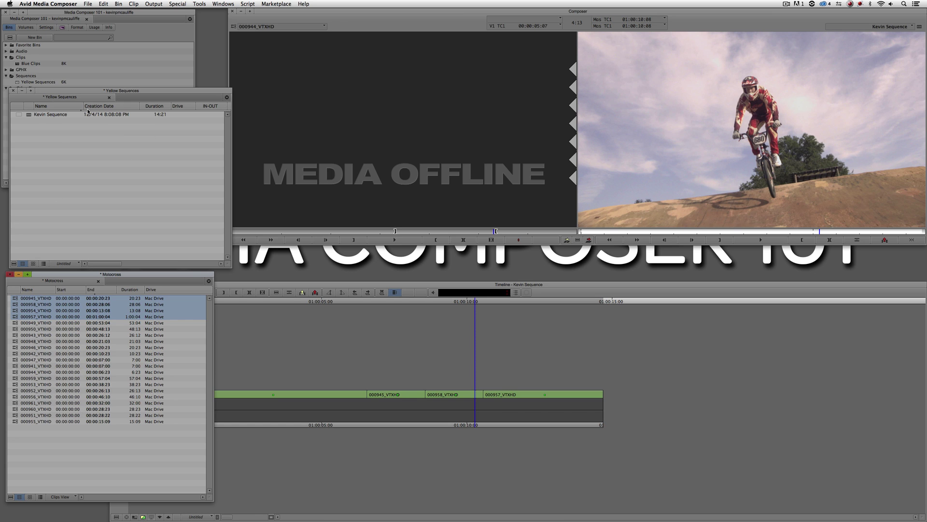
{"action": "left_click", "coordinate": [69, 441]}
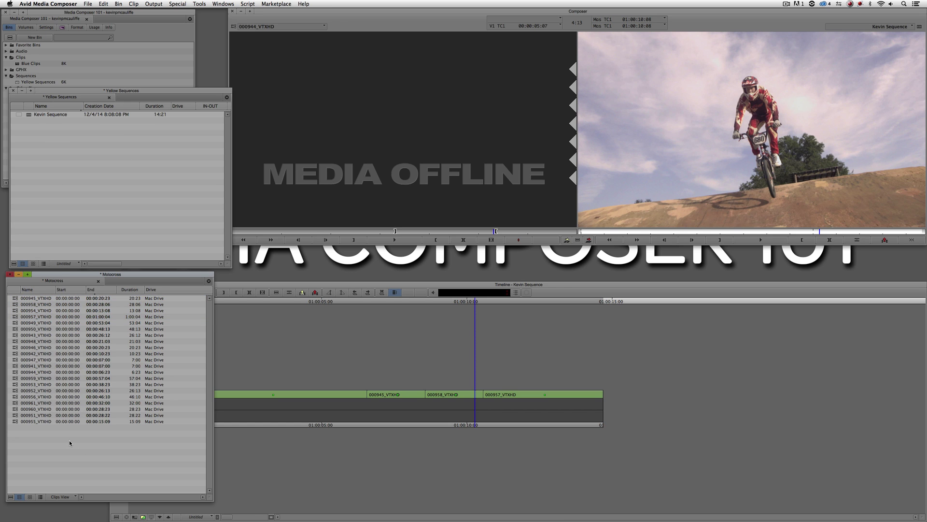
{"action": "left_click", "coordinate": [118, 3]}
{"action": "left_click", "coordinate": [140, 192]}
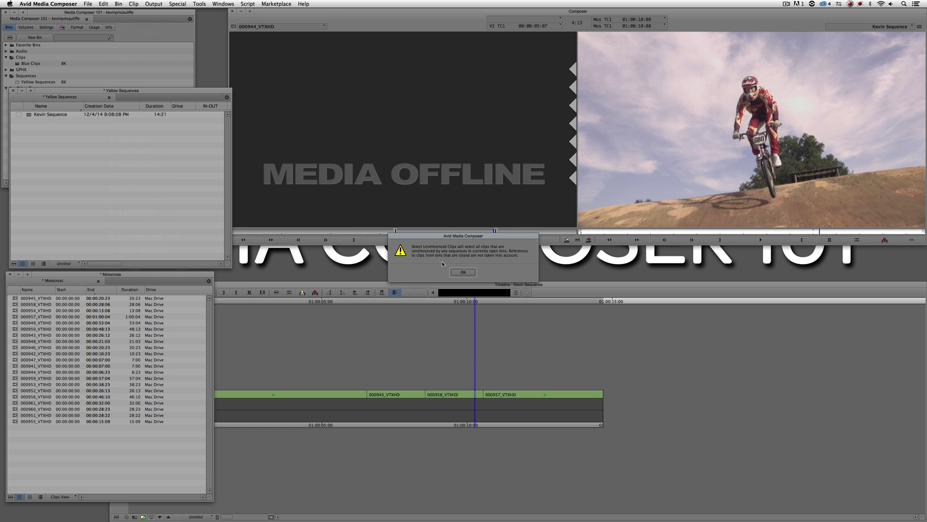
{"action": "left_click", "coordinate": [463, 273]}
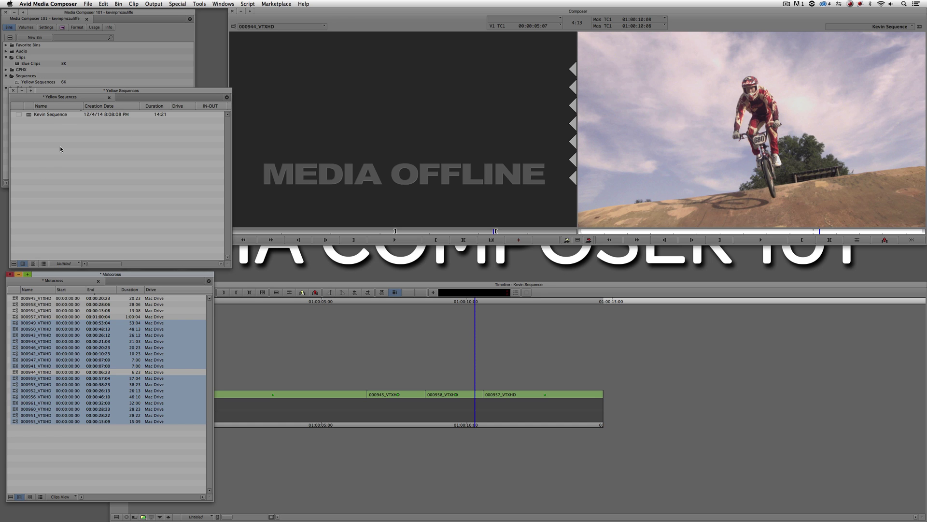
Step: Reopen the Blue Clips bin, move the unreferenced Motocross clips into it, and place its window below the project window
{"action": "double_click", "coordinate": [17, 64]}
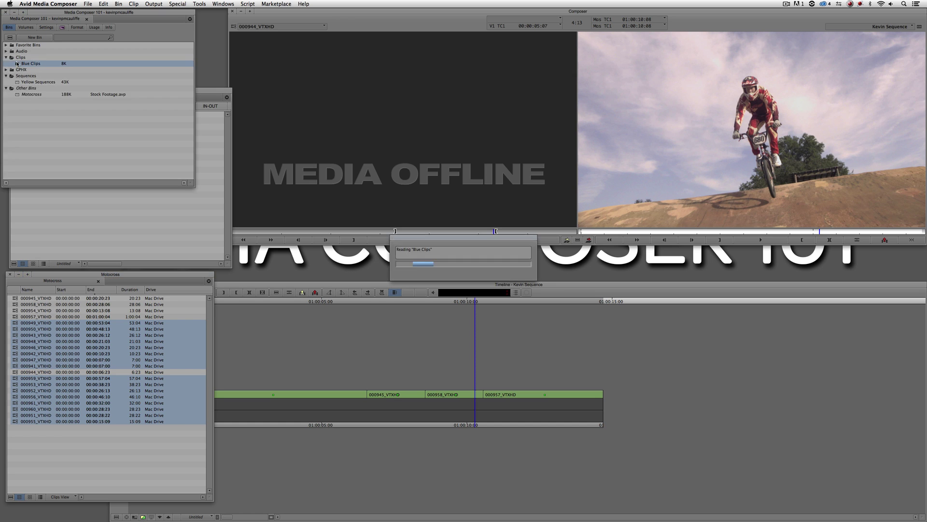
{"action": "left_click_drag", "start_coordinate": [20, 329], "coordinate": [99, 117]}
{"action": "left_click_drag", "start_coordinate": [85, 65], "coordinate": [80, 236]}
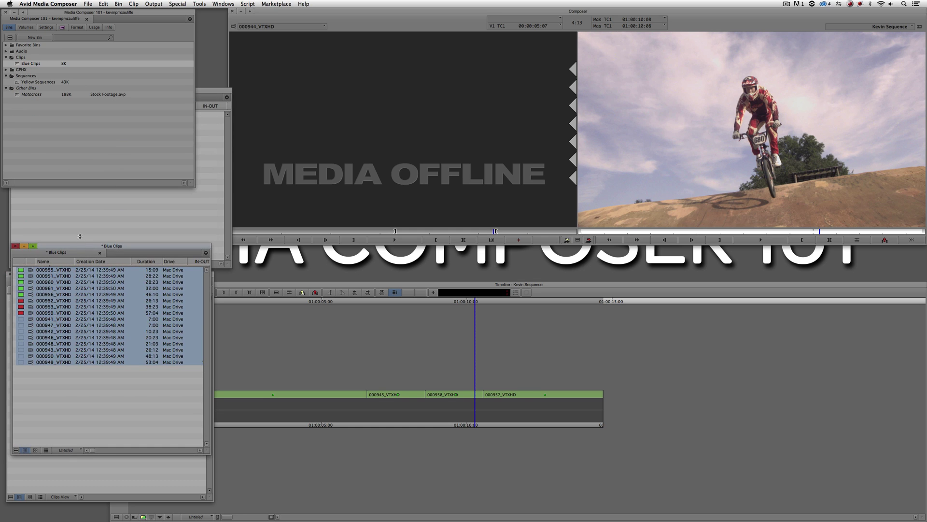
Step: Rename the Blue Clips bin with a name starting with "Not U"
{"action": "left_click", "coordinate": [31, 63]}
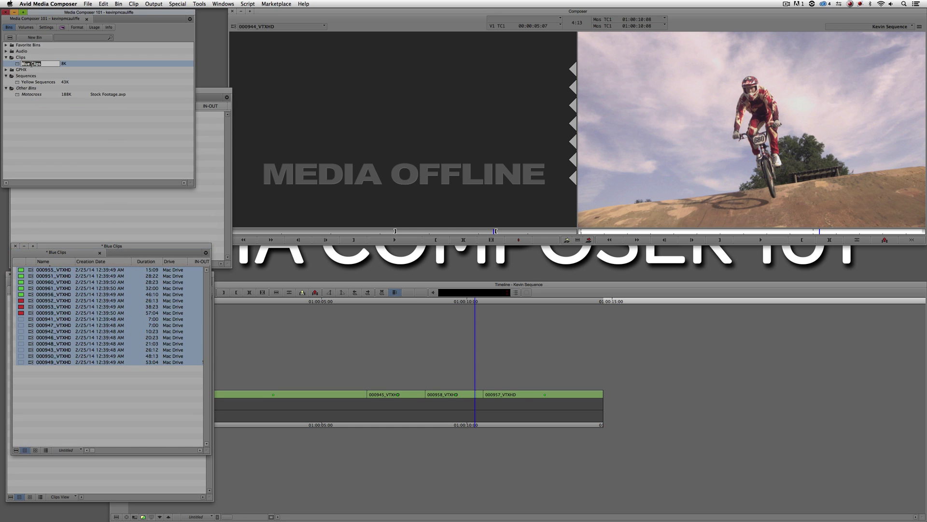
{"action": "type", "text": "Not U"}
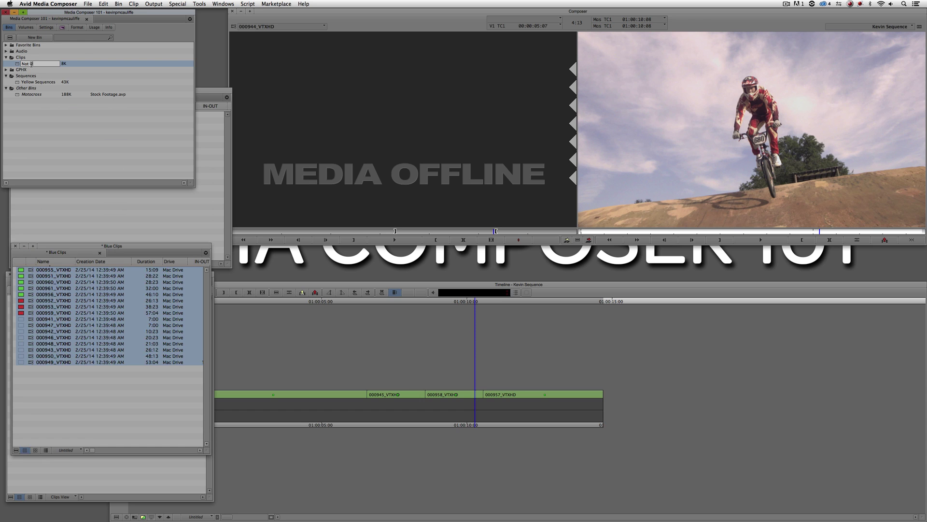